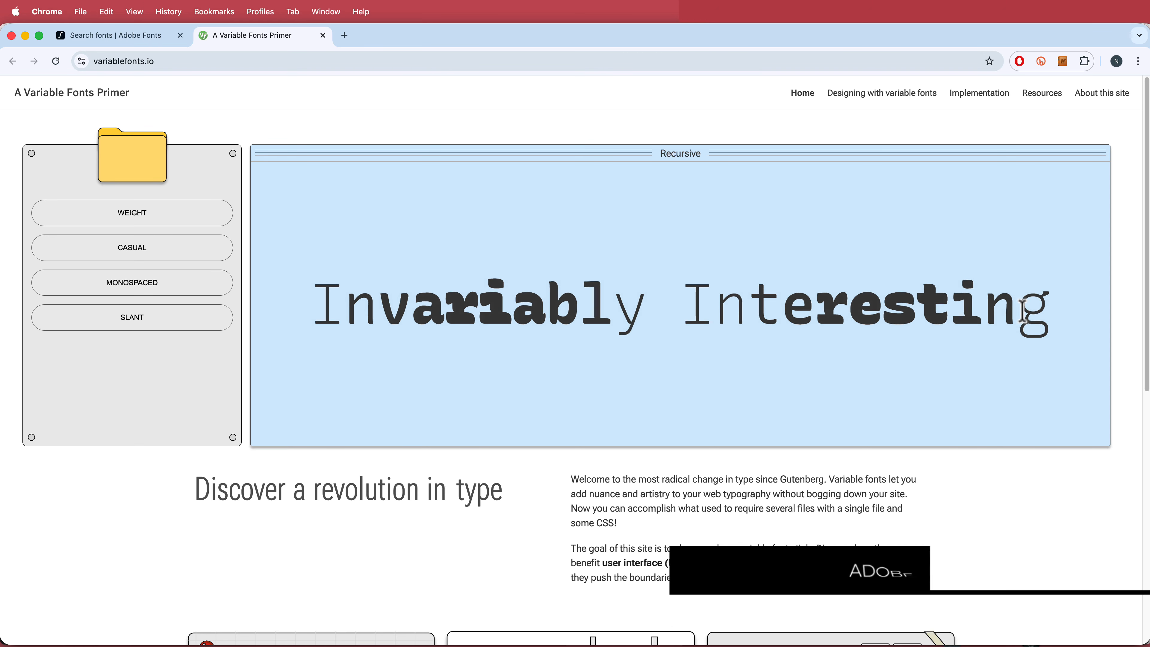
Step: View the variable font families on Adobe Fonts and switch to After Effects
click(146, 41)
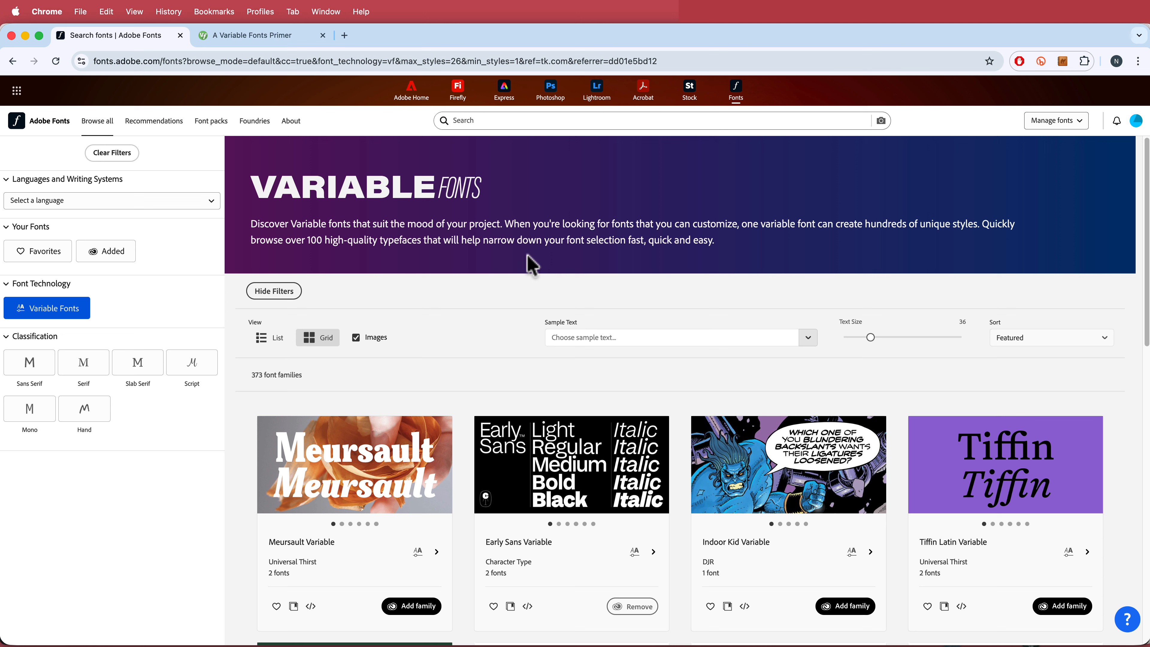
key(super+Tab)
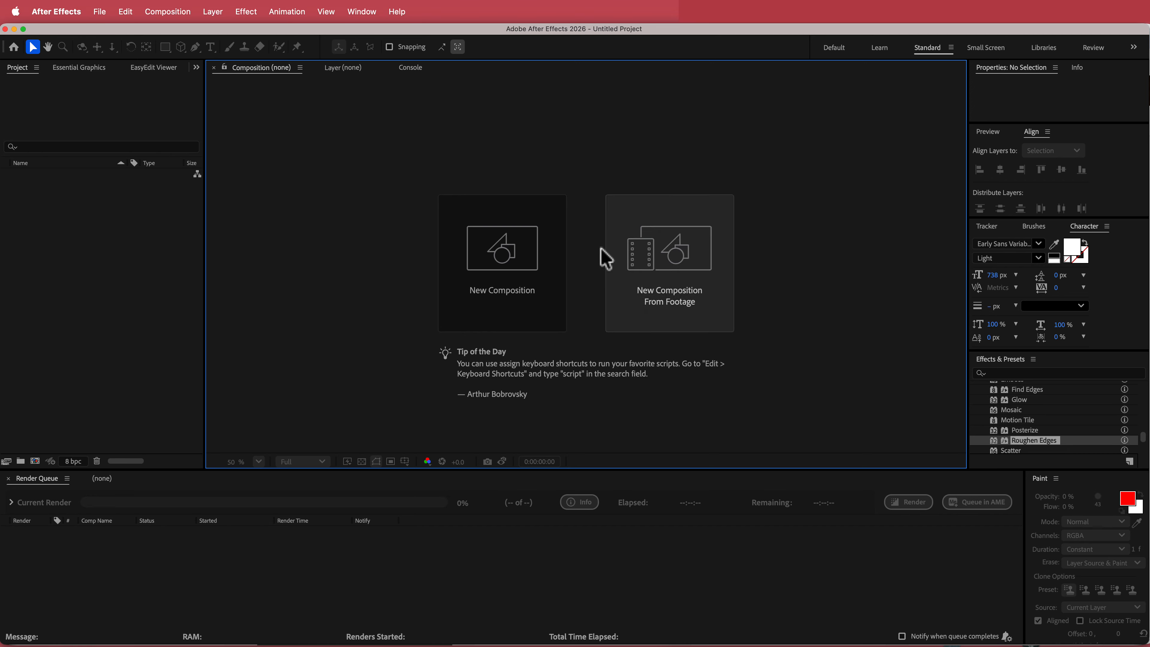
Step: Create a composition with the 1920 x 1080 30FPS preset, fit it to the viewer, and create a second one named MAIN
click(550, 267)
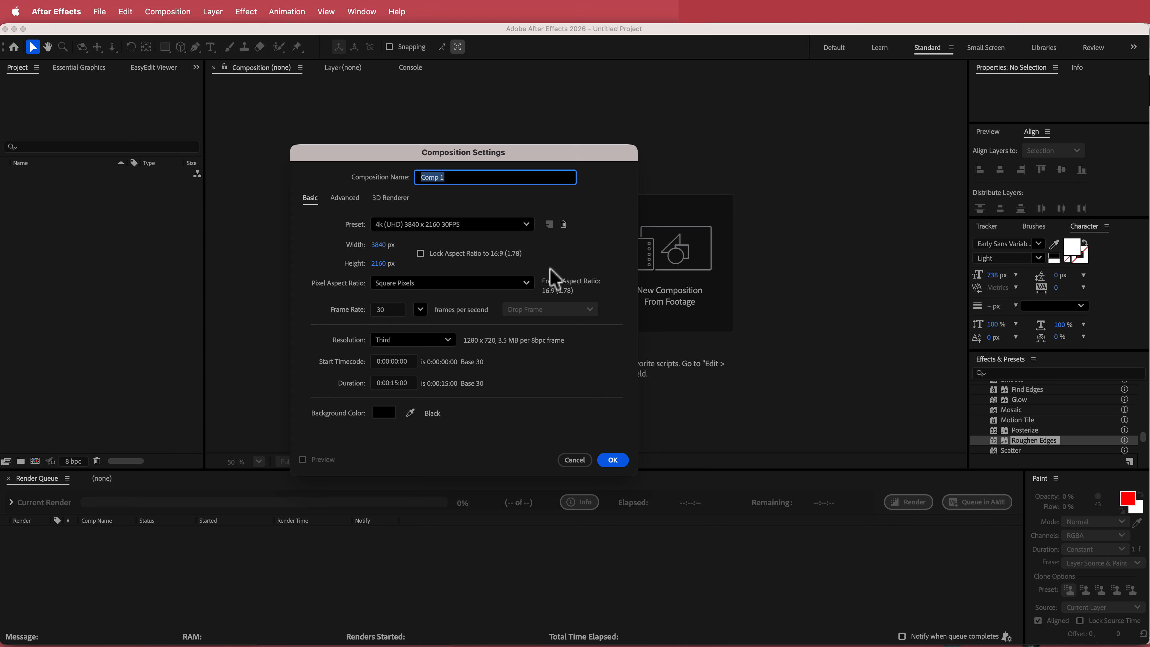
click(527, 225)
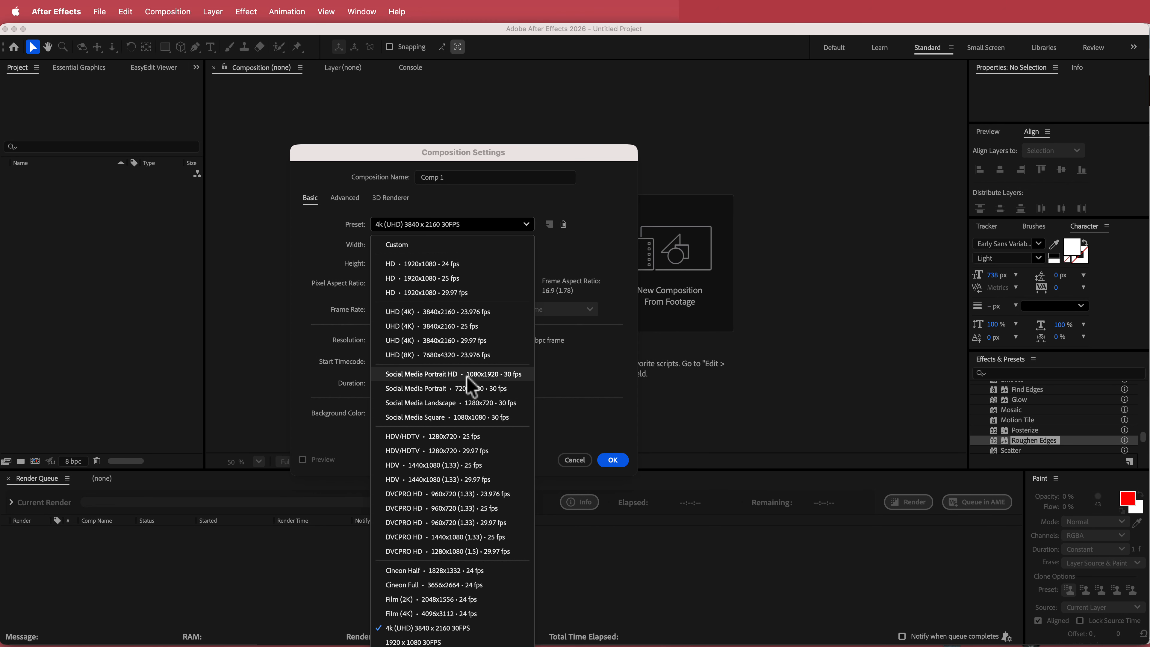
click(441, 631)
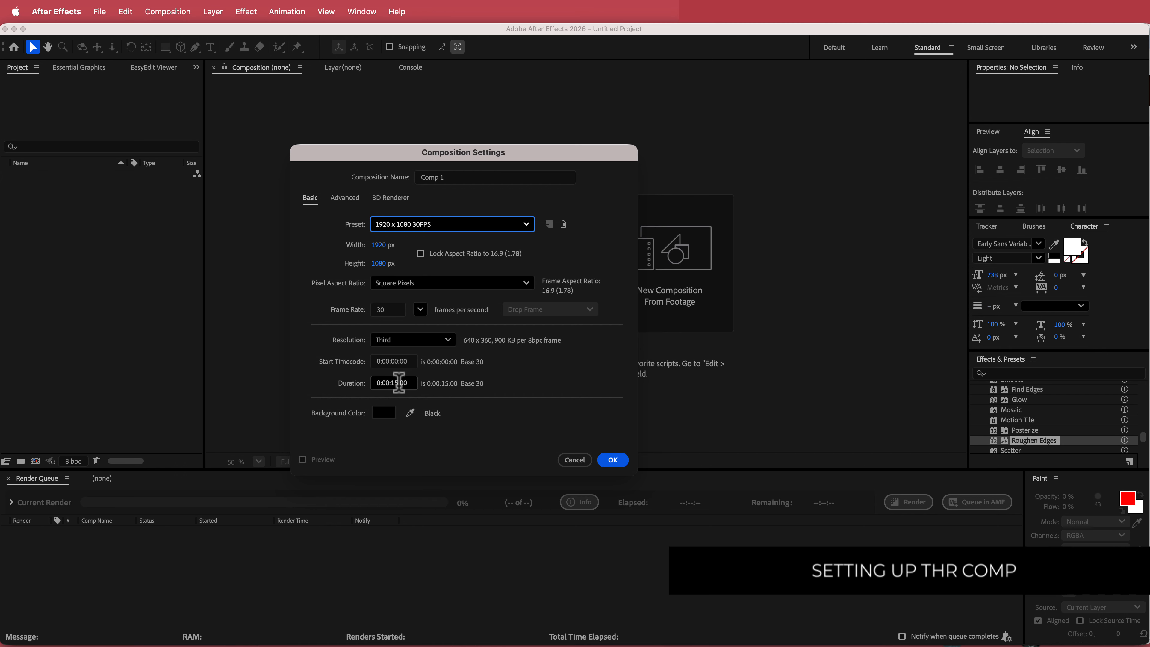
click(612, 460)
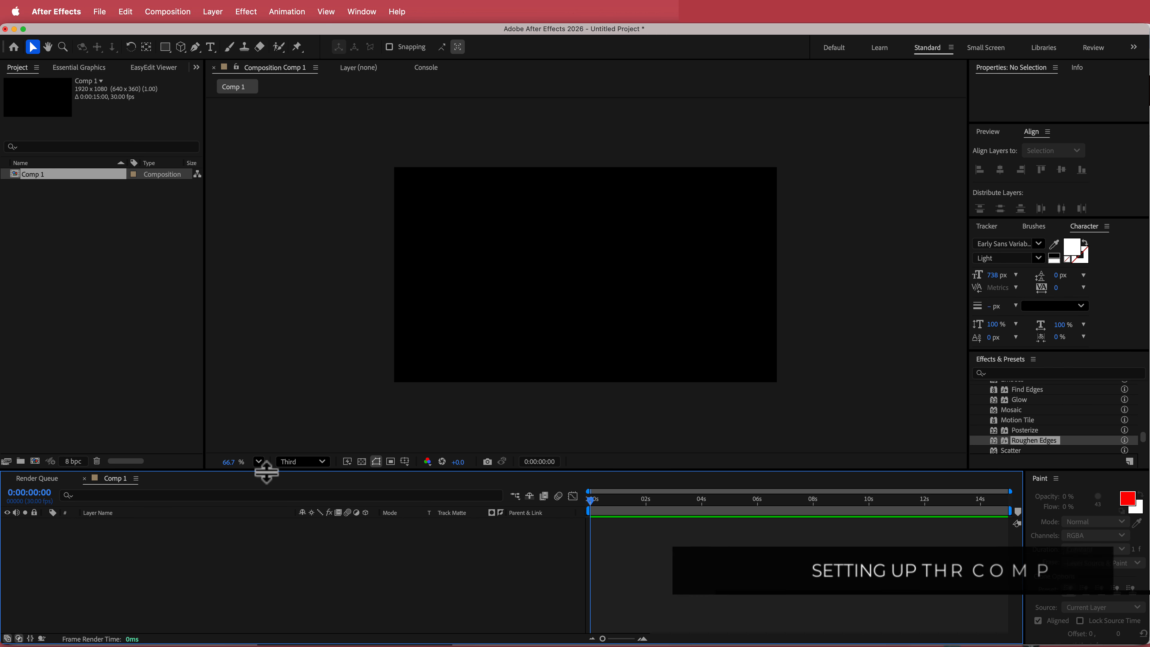
click(259, 462)
click(290, 495)
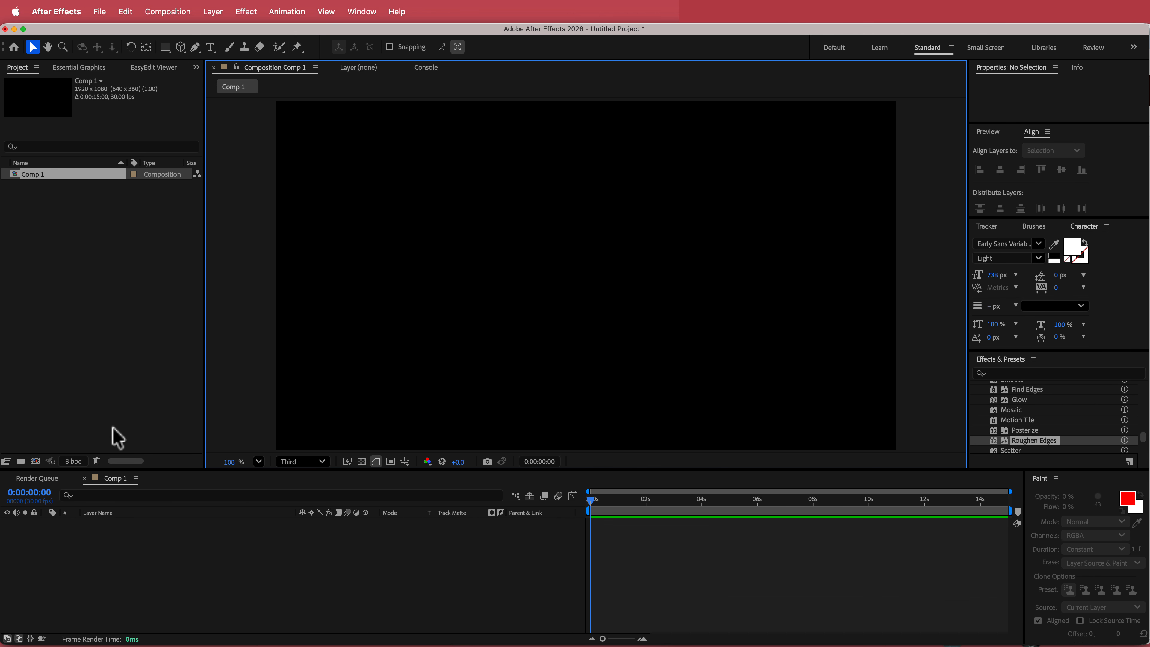
click(35, 461)
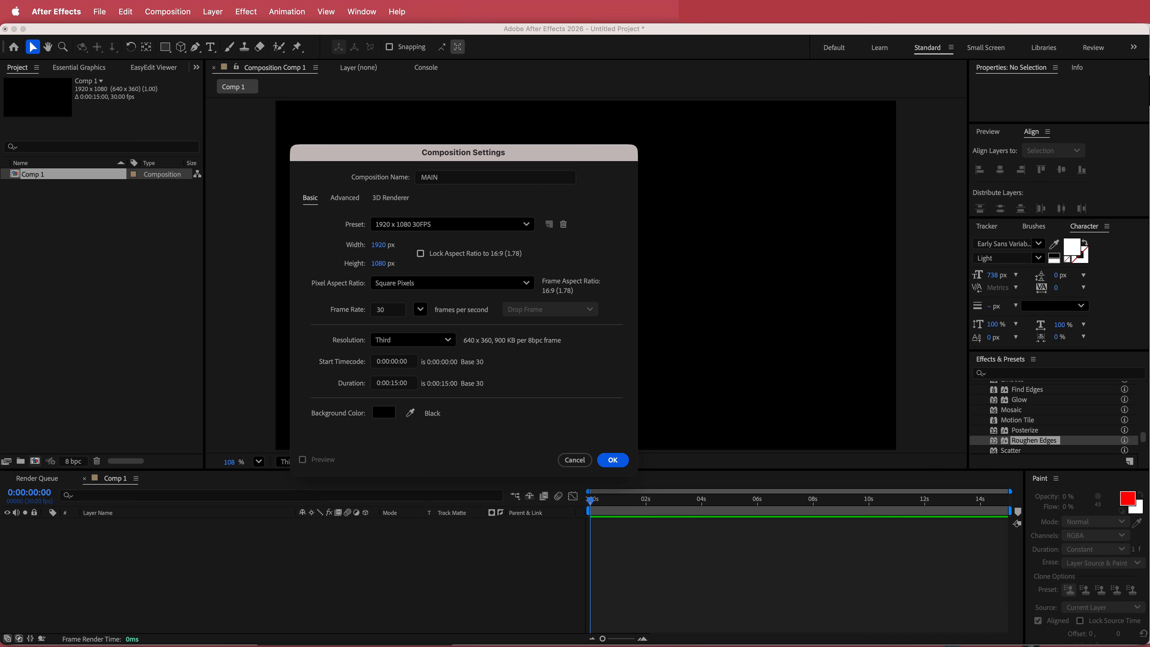
key(Return)
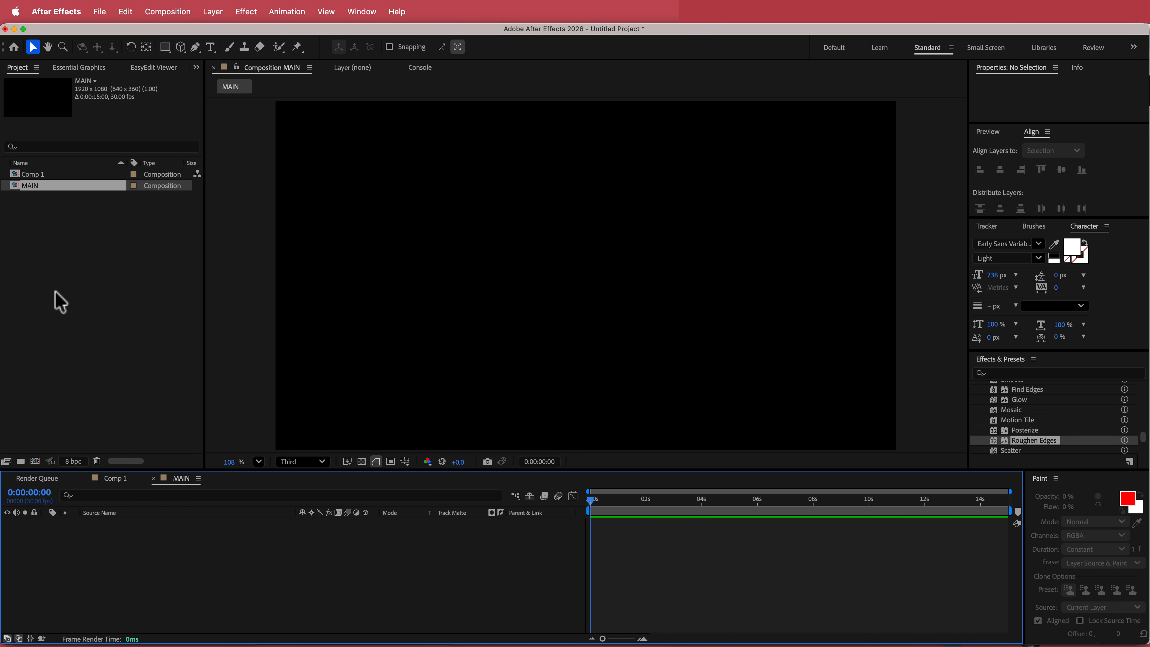
Step: Add a text layer reading FLOW to the MAIN composition and centre it horizontally and vertically
right_click(181, 534)
mouse_move(224, 546)
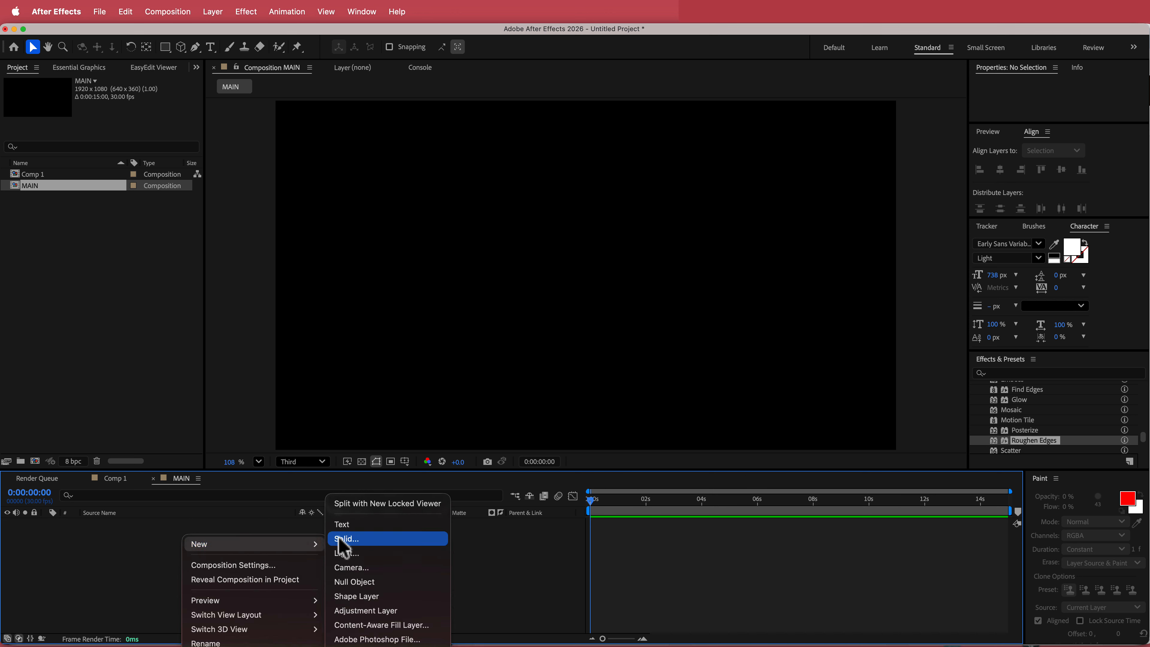
click(349, 529)
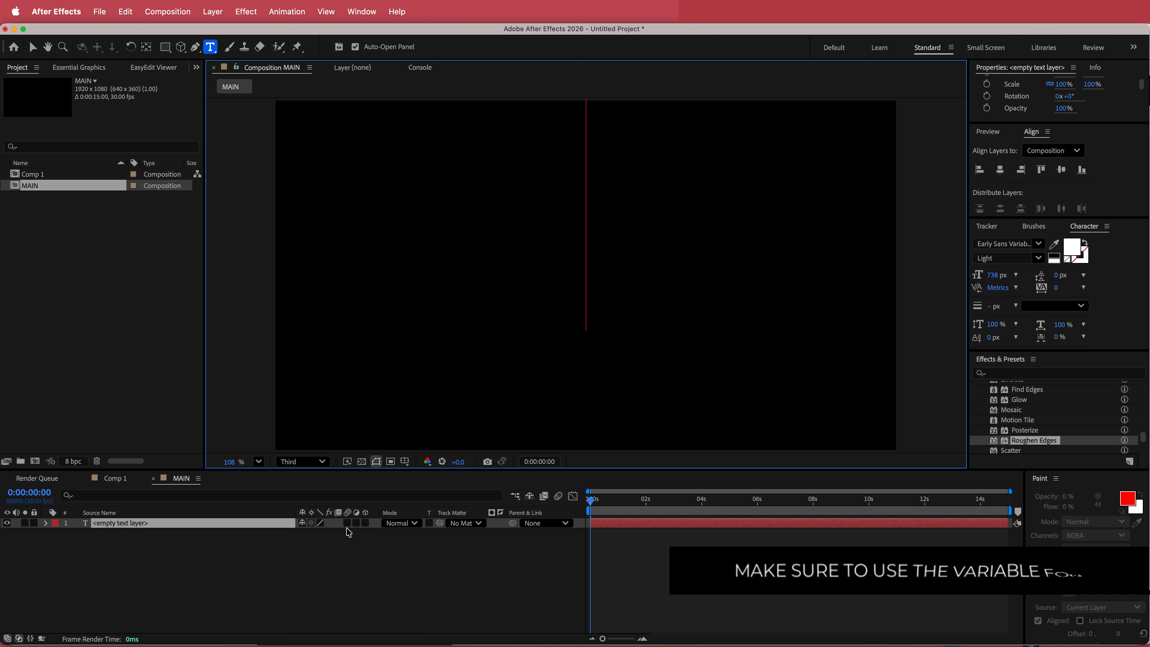
text(FLOW)
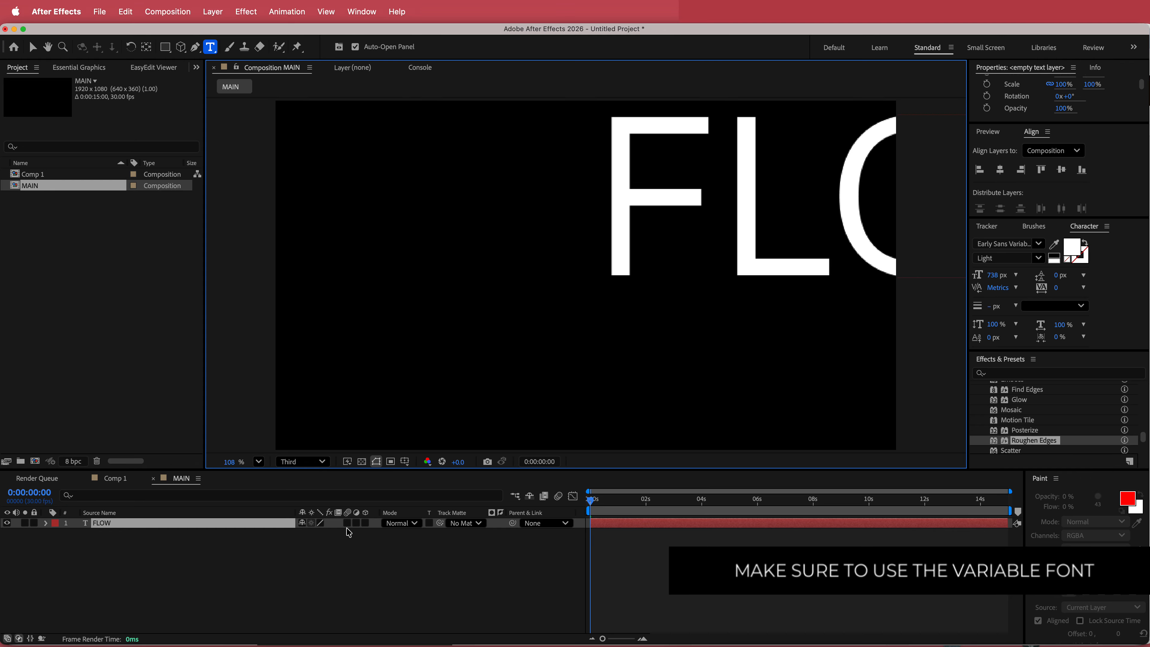
key(super+a)
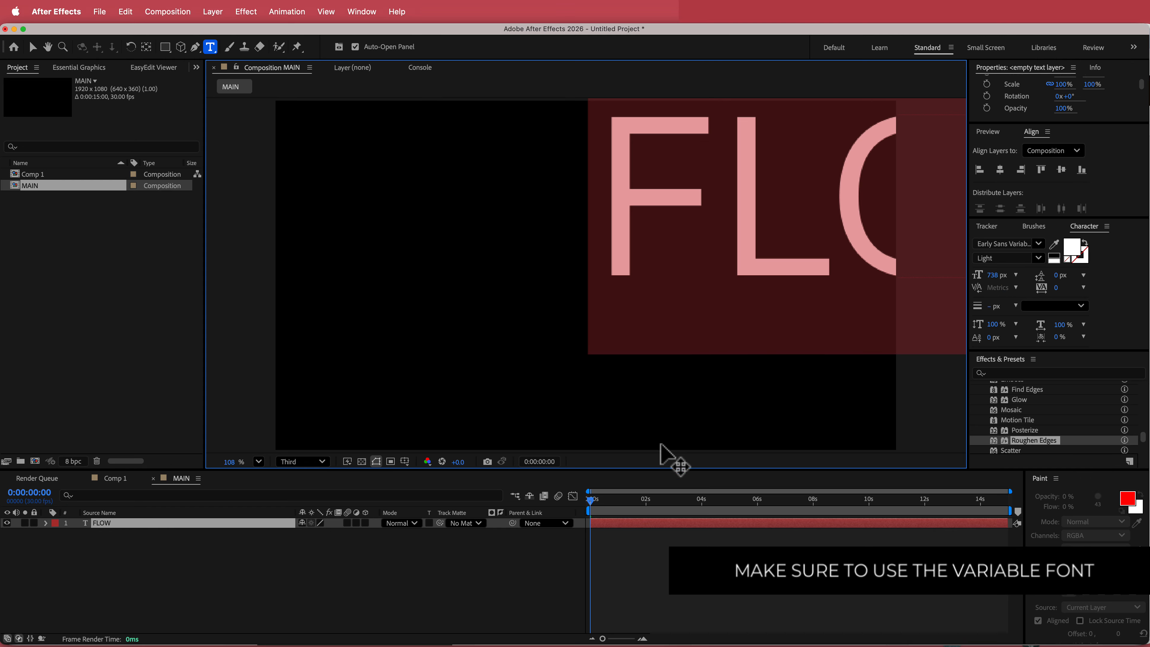
click(1000, 169)
click(1061, 169)
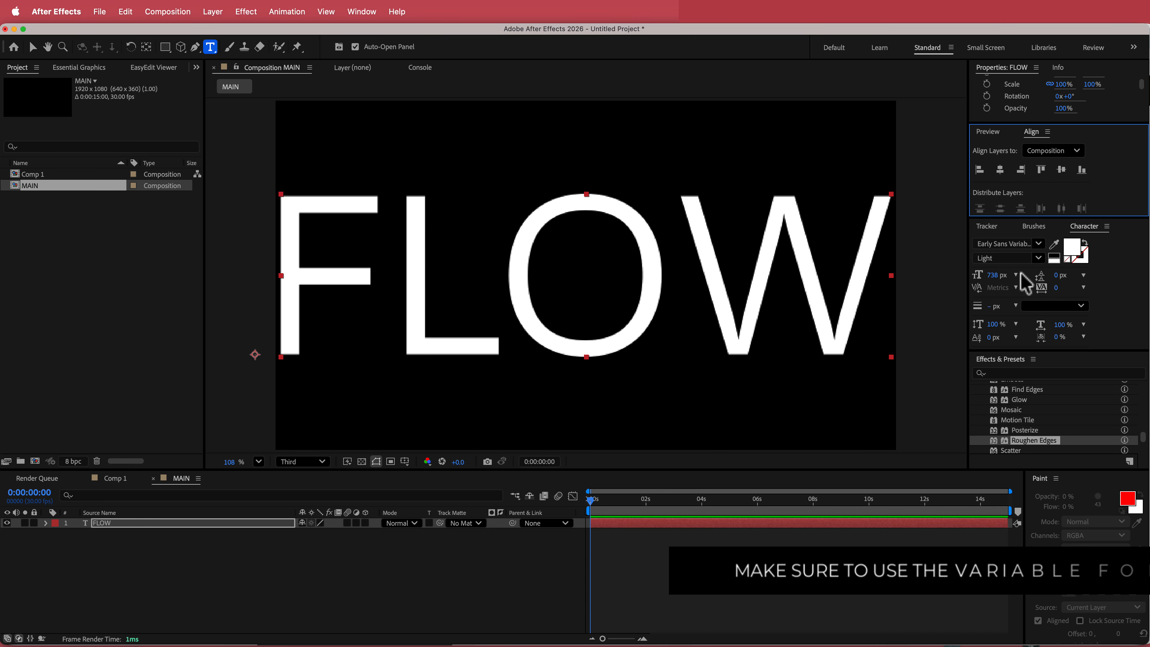
Step: Set the FLOW text to Early Sans Variable Light at 432 px and re-centre it in the composition
drag(992, 274, 896, 290)
click(1038, 246)
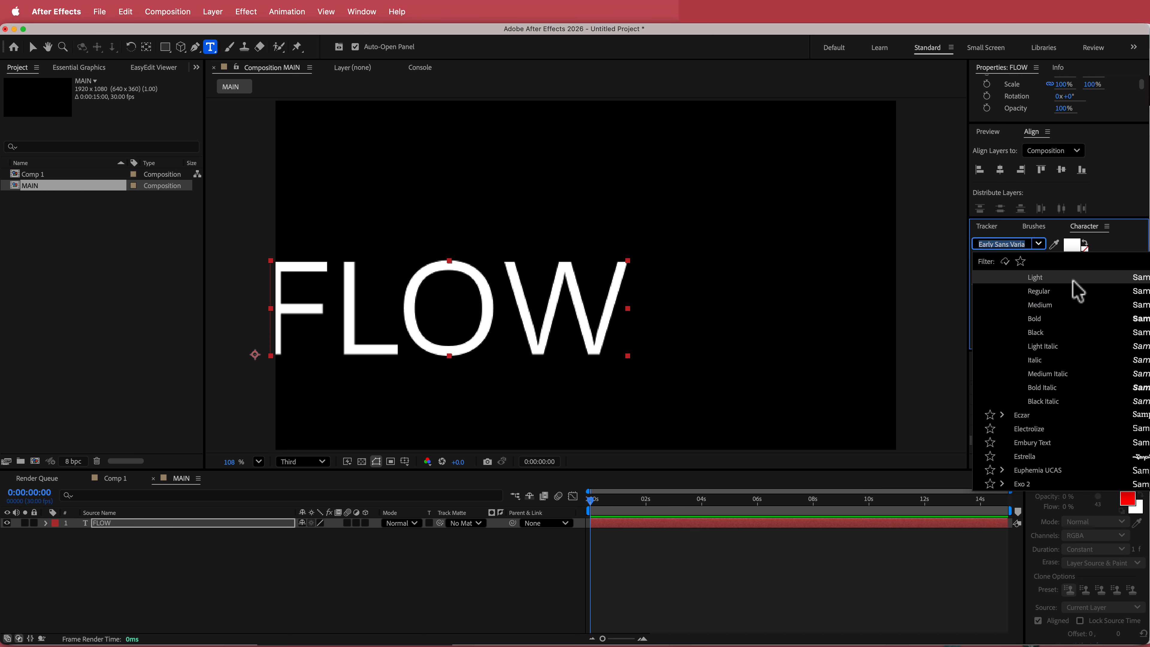
click(1036, 277)
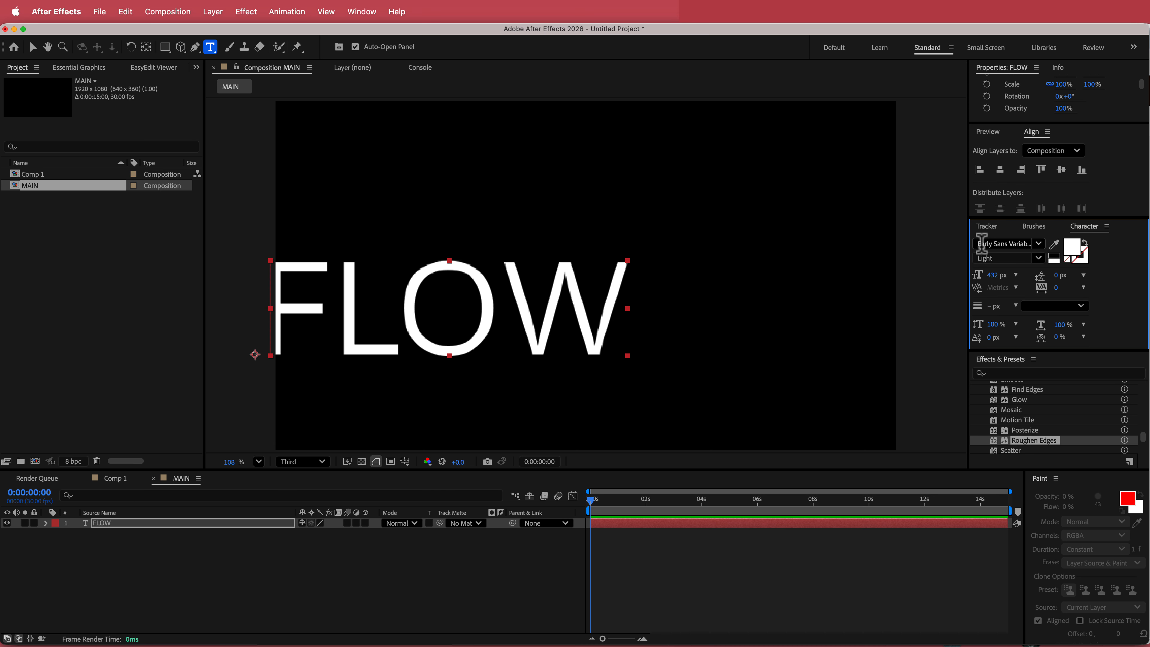
click(1000, 169)
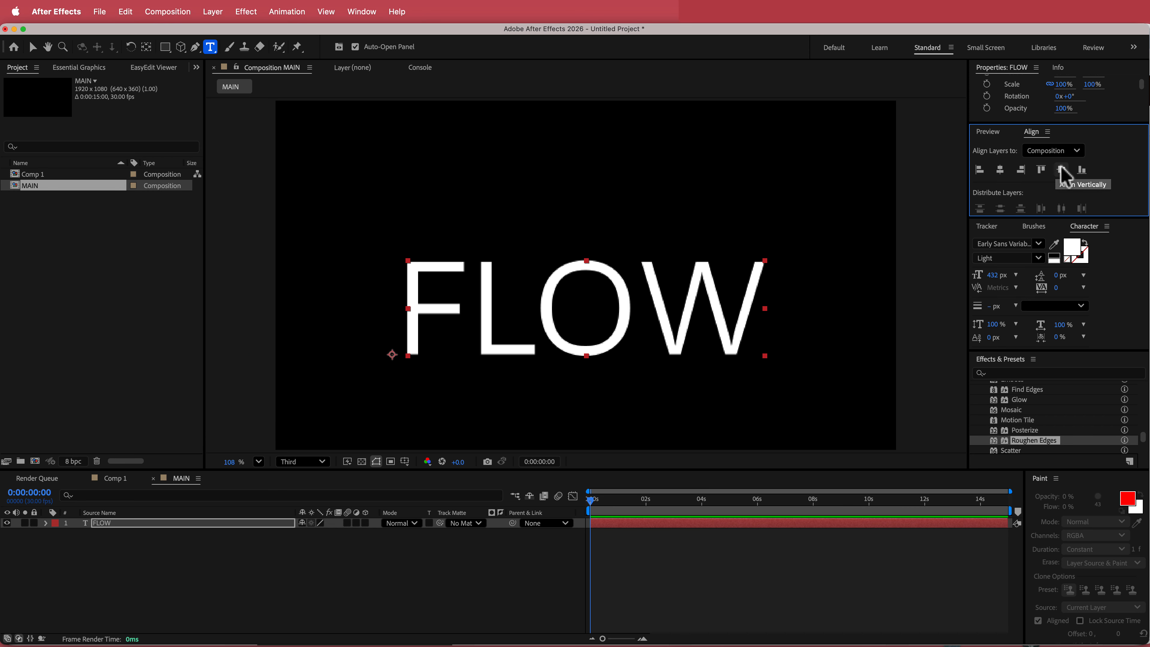
click(1061, 170)
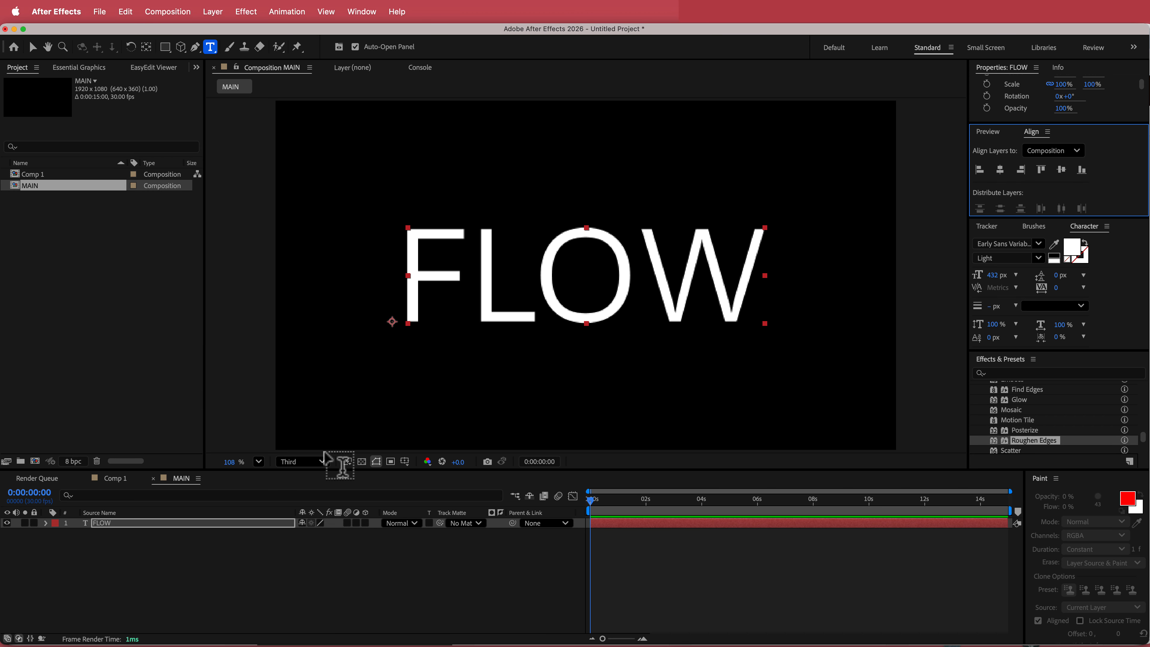
Step: Set the preview resolution to Half and add a Variable Font Axes Weight animator to the FLOW text layer
click(319, 462)
click(312, 514)
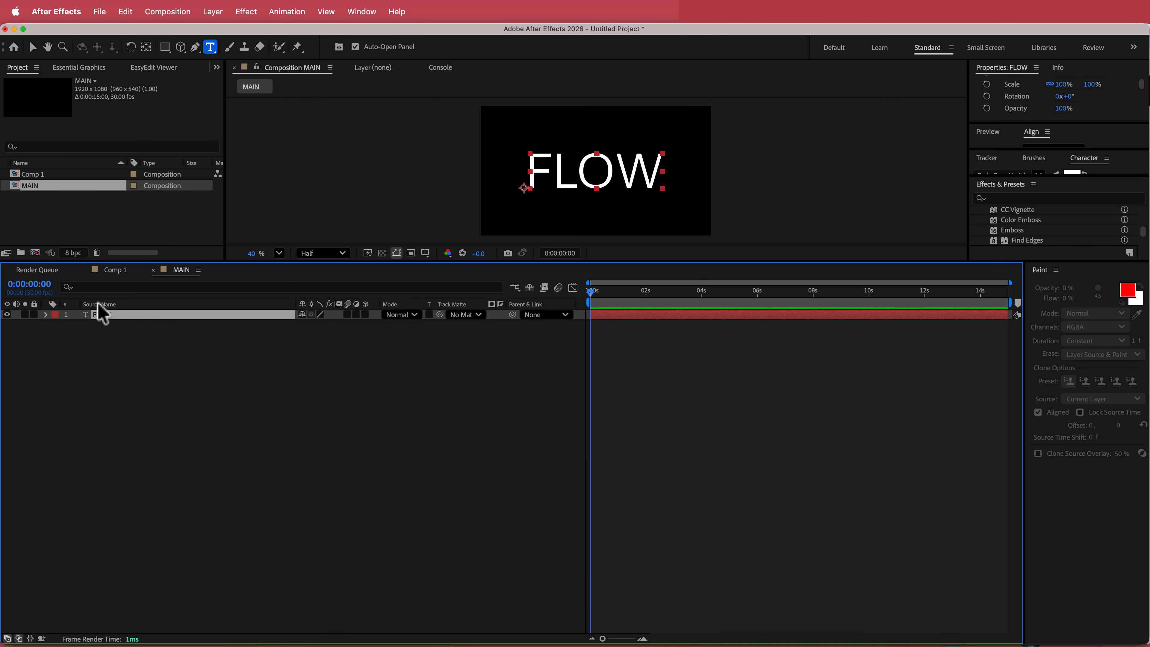
click(46, 314)
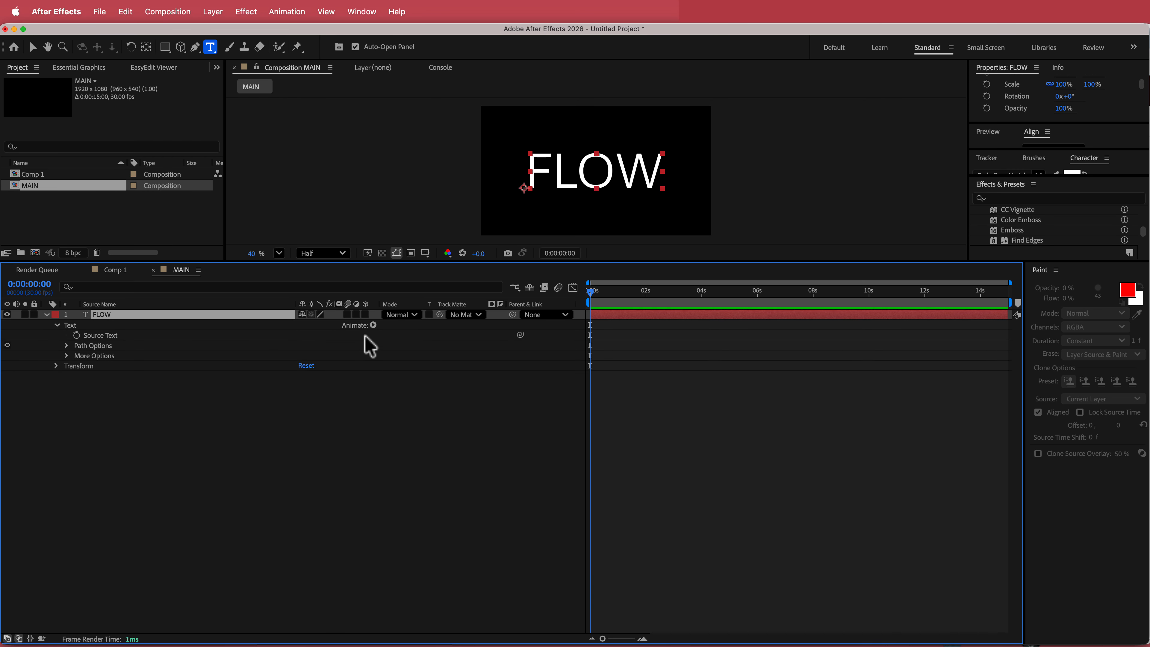
click(373, 325)
mouse_move(421, 618)
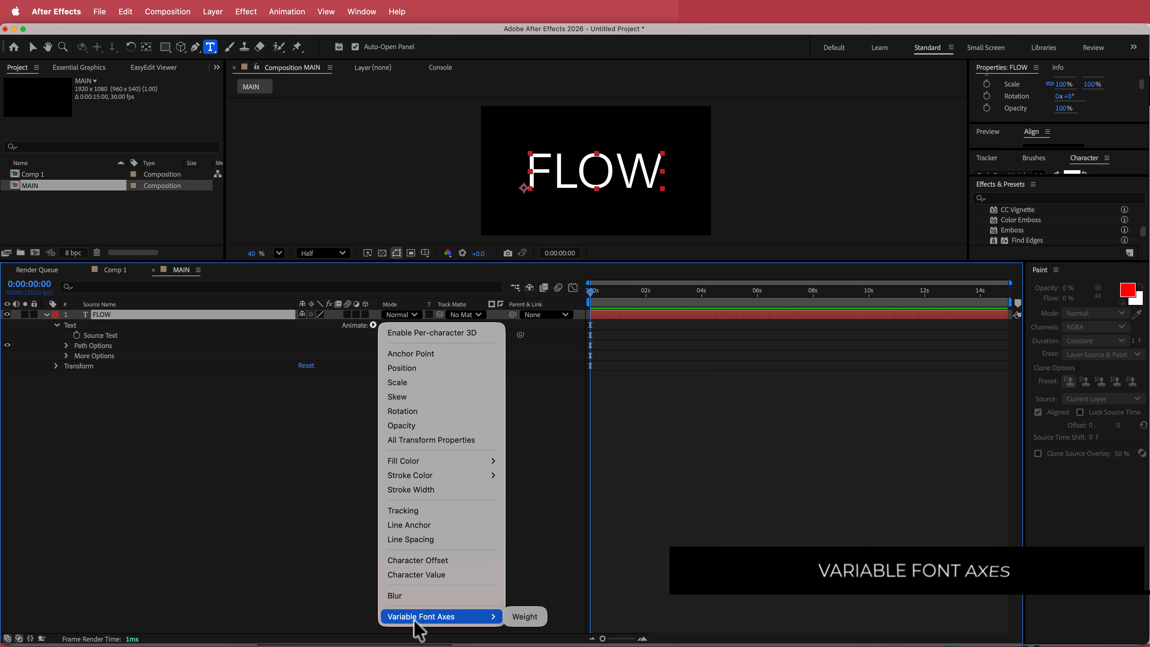
click(525, 617)
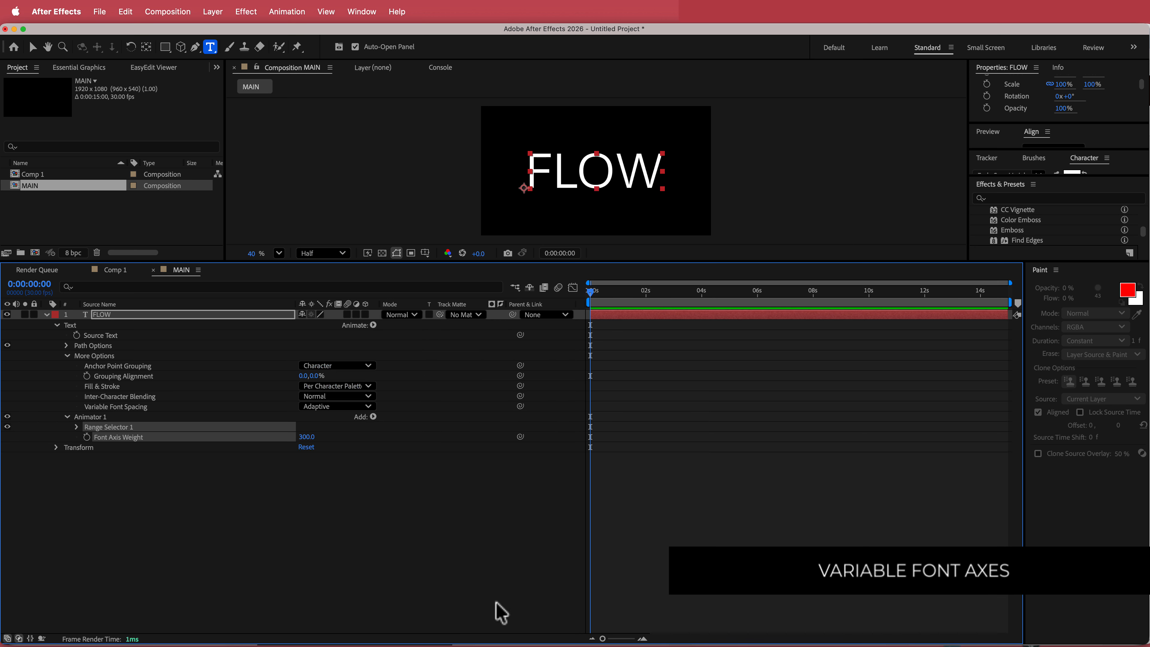
Step: Enlarge the composition view and set the text animator's Font Axis Weight to 899
drag(241, 263, 250, 413)
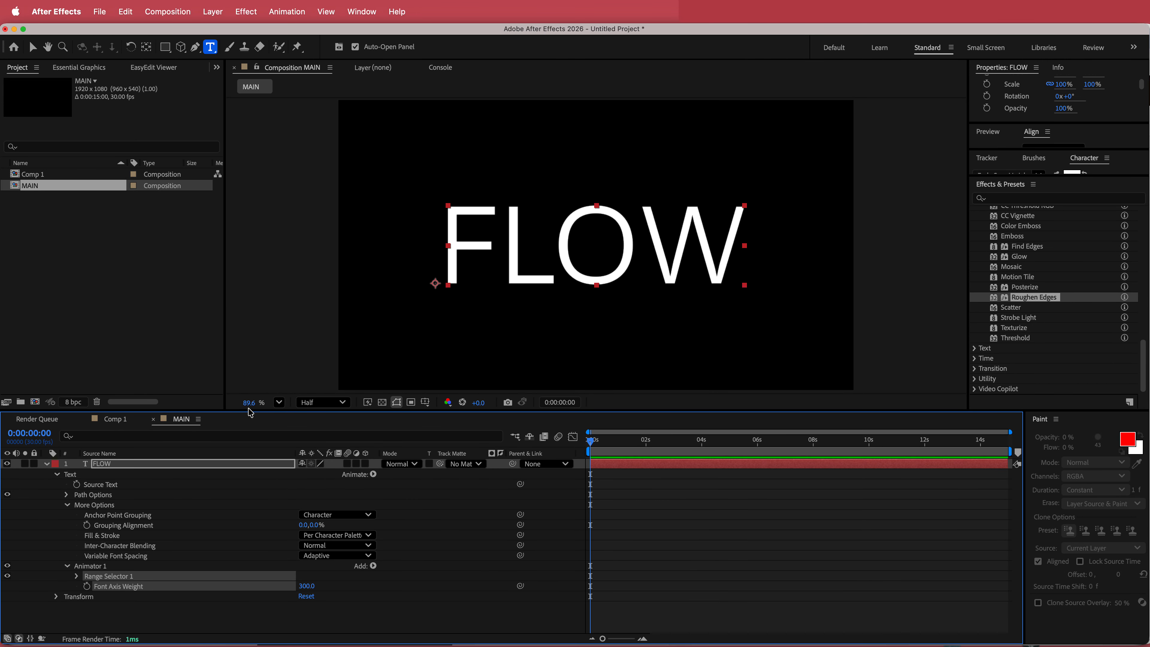
click(267, 605)
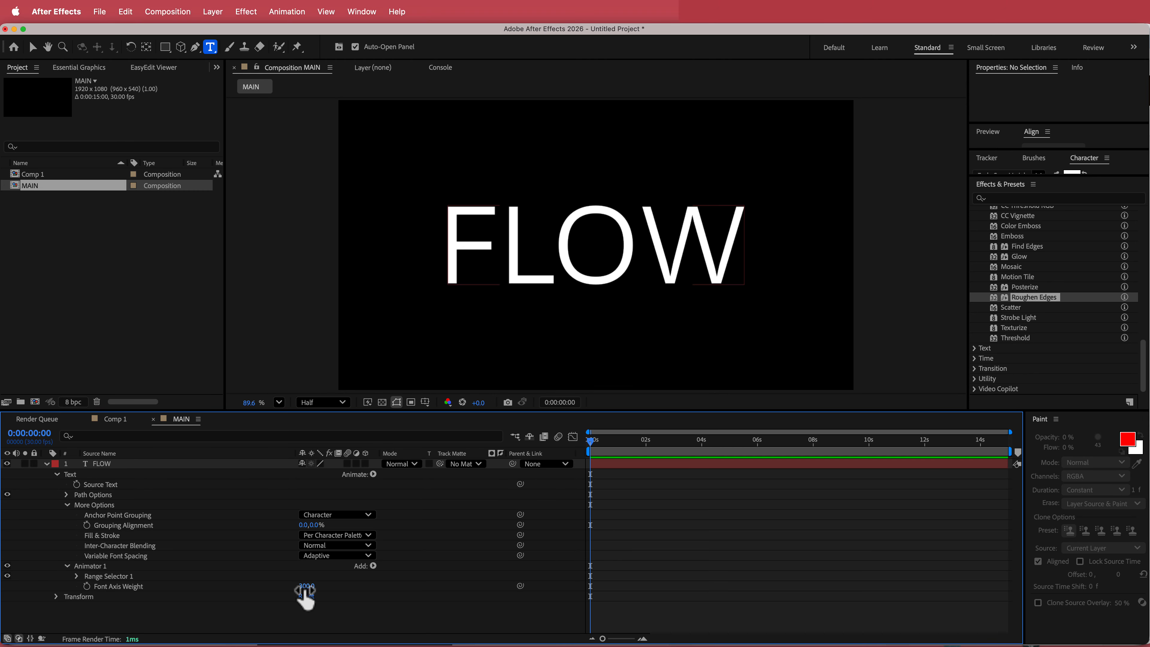
drag(305, 589, 824, 587)
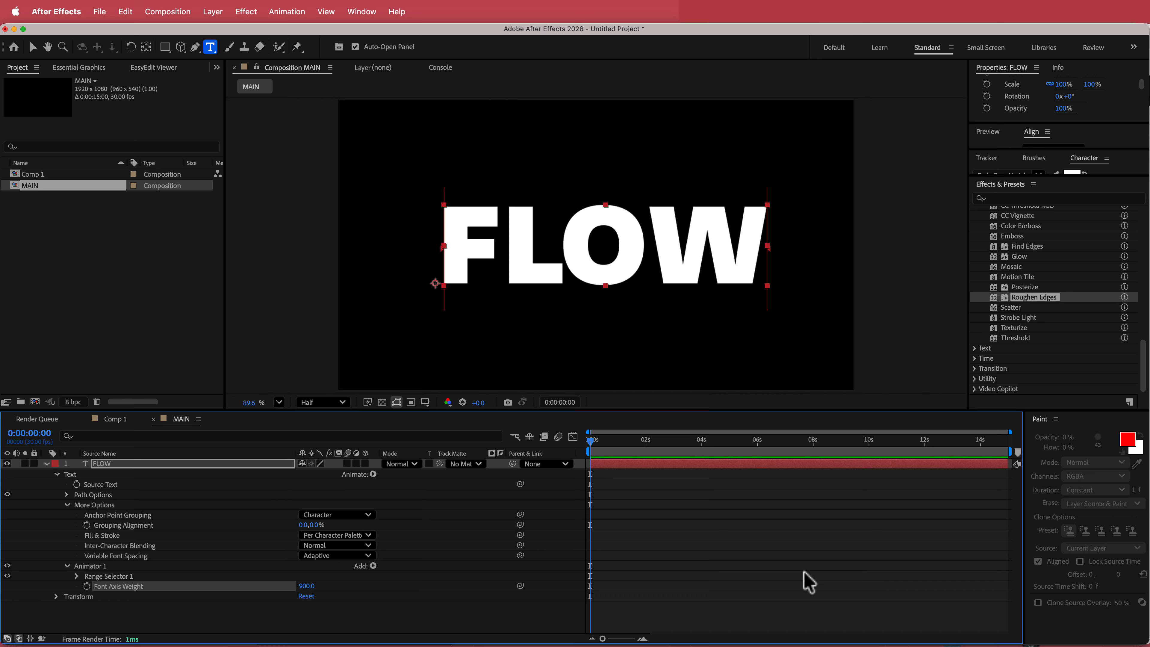
drag(309, 588, 662, 580)
Step: Keyframe the Offset of the animator's range selector at the start of the timeline with a value of -100%
click(77, 576)
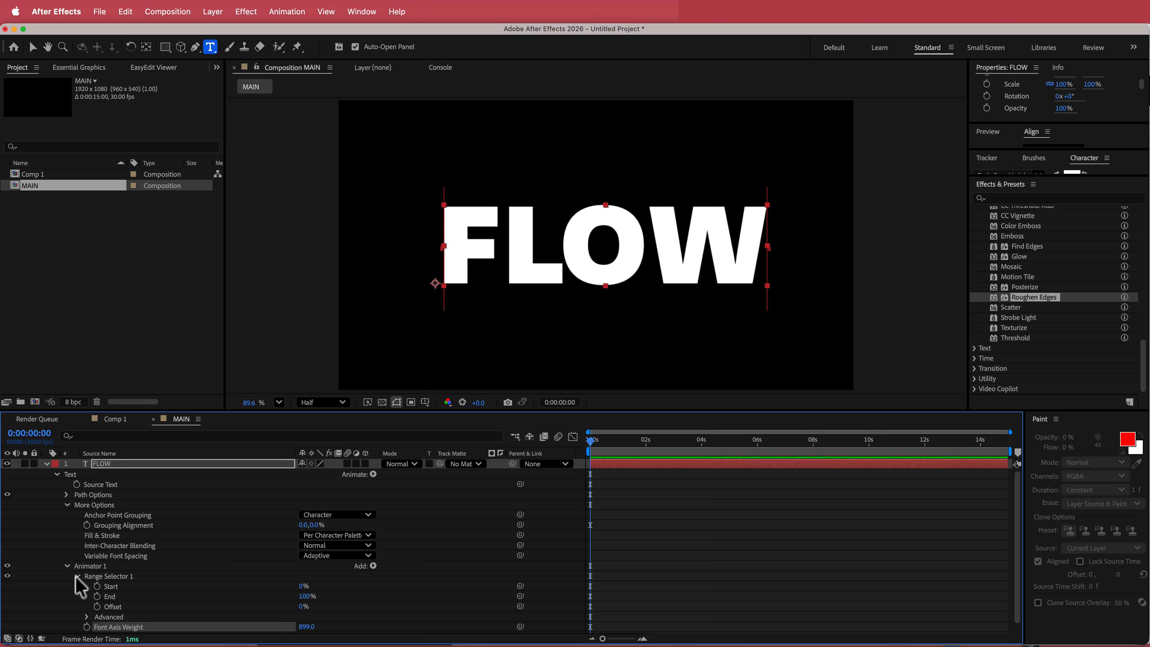
scroll(225, 536, down, 1)
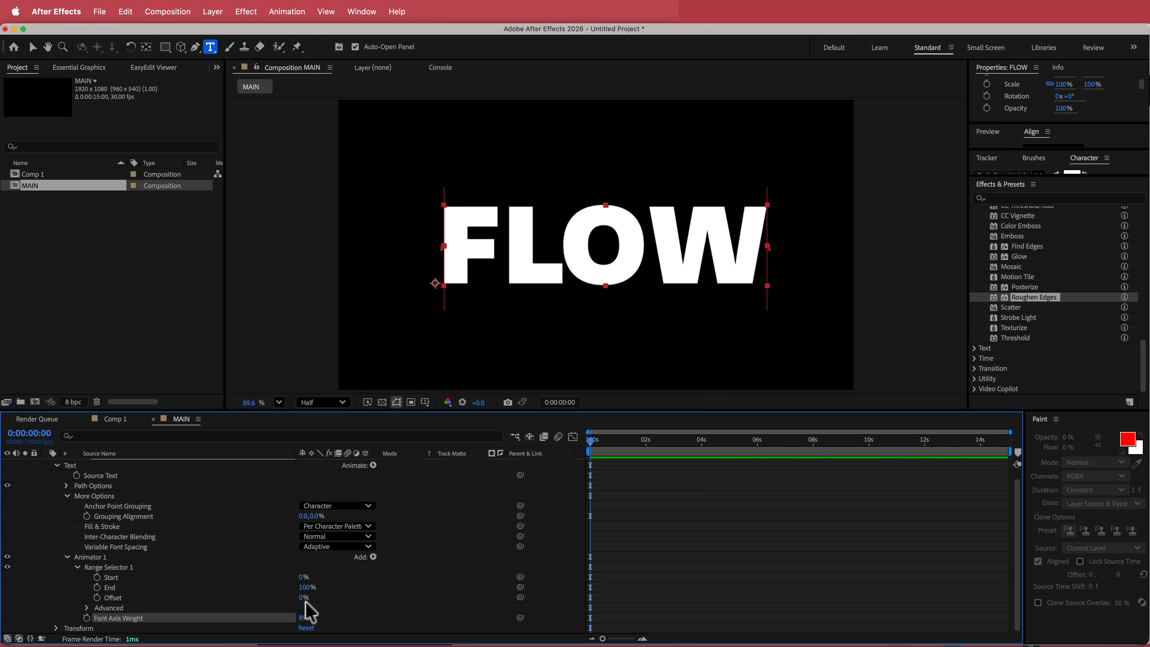
click(97, 597)
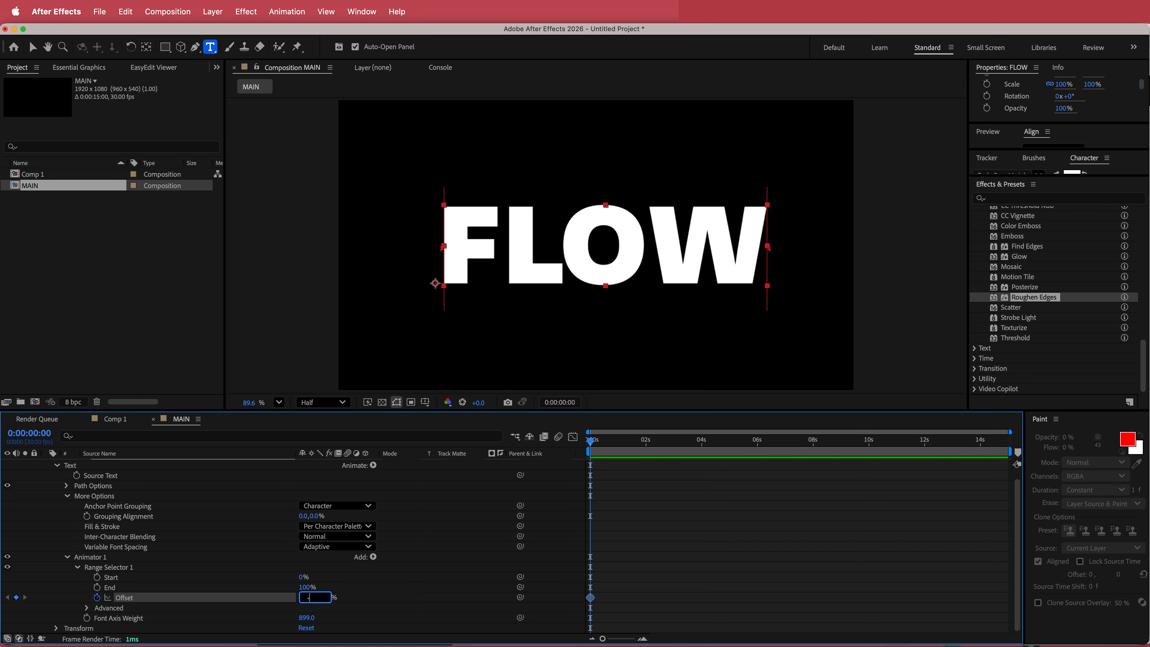
text(-100)
key(Return)
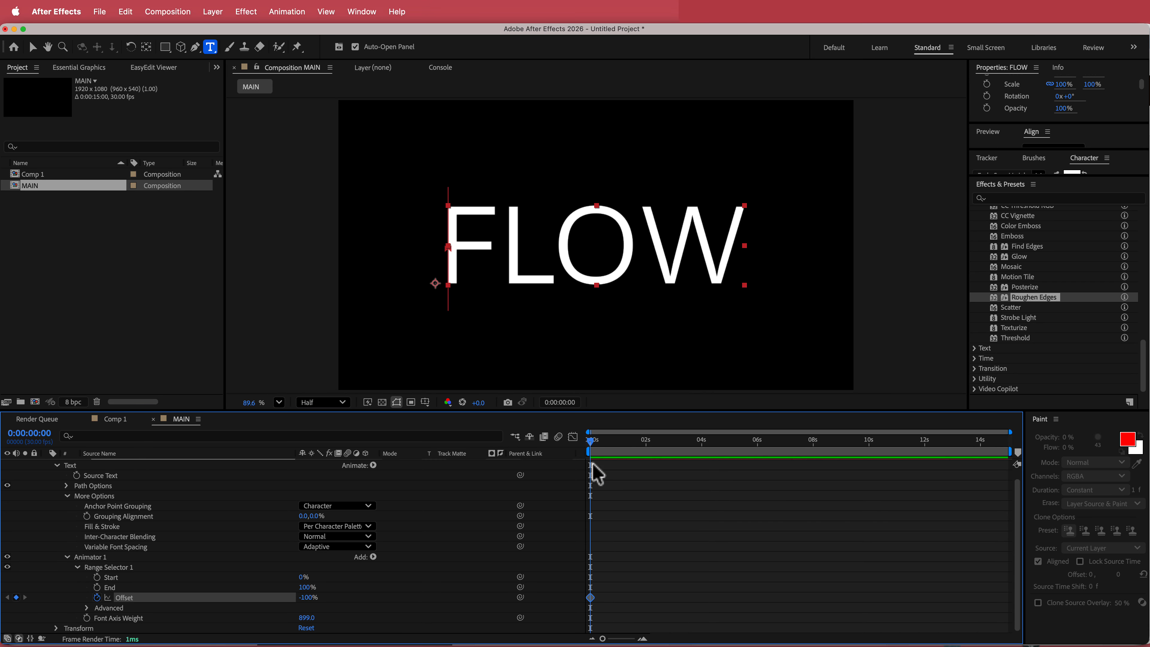
Step: Add a second Offset keyframe at 0:00:02:00 with a value of 100%
drag(594, 440, 586, 442)
drag(590, 442, 646, 444)
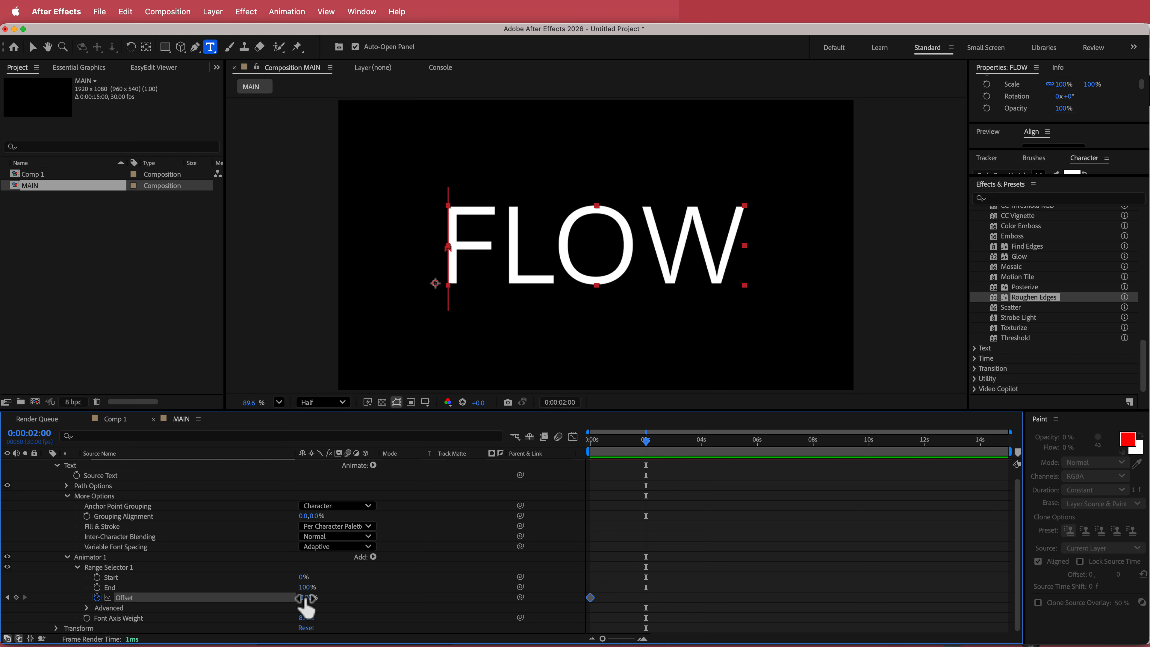
drag(306, 602, 437, 595)
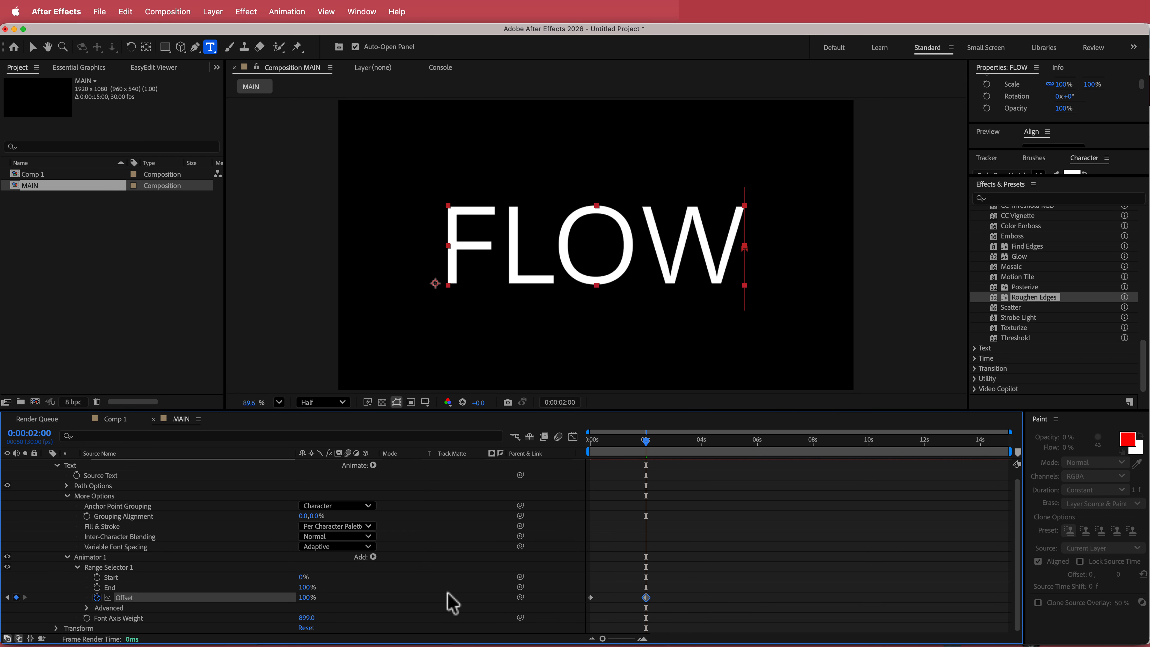
Step: Play back the font weight animation from the start of the composition
drag(645, 441, 589, 442)
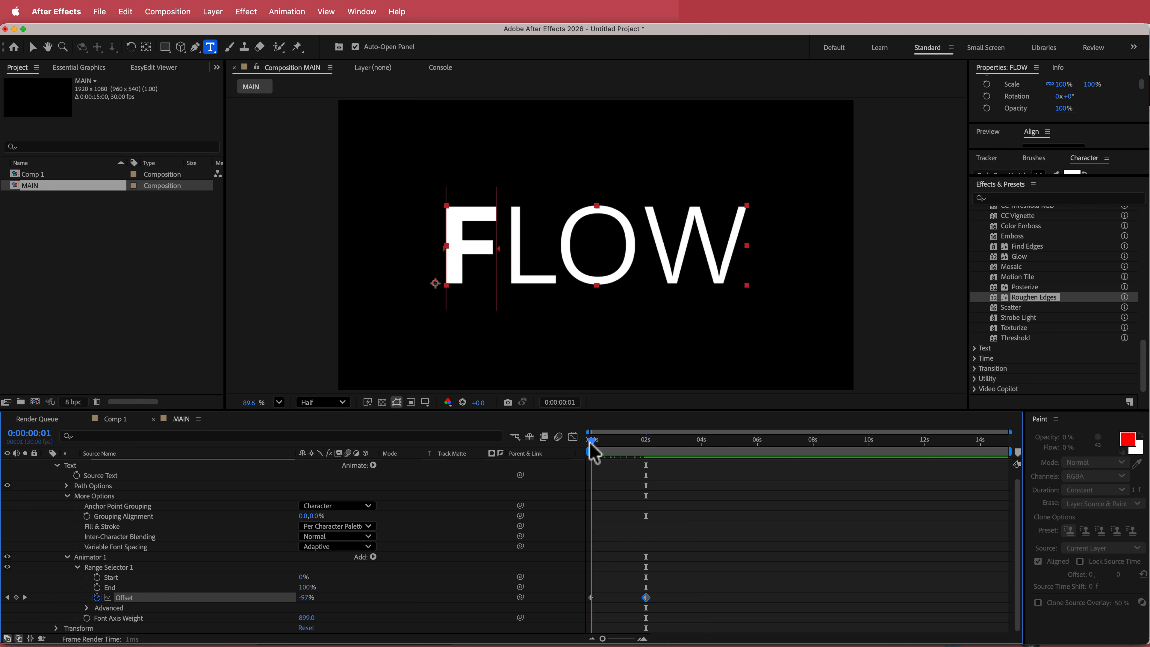
key(space)
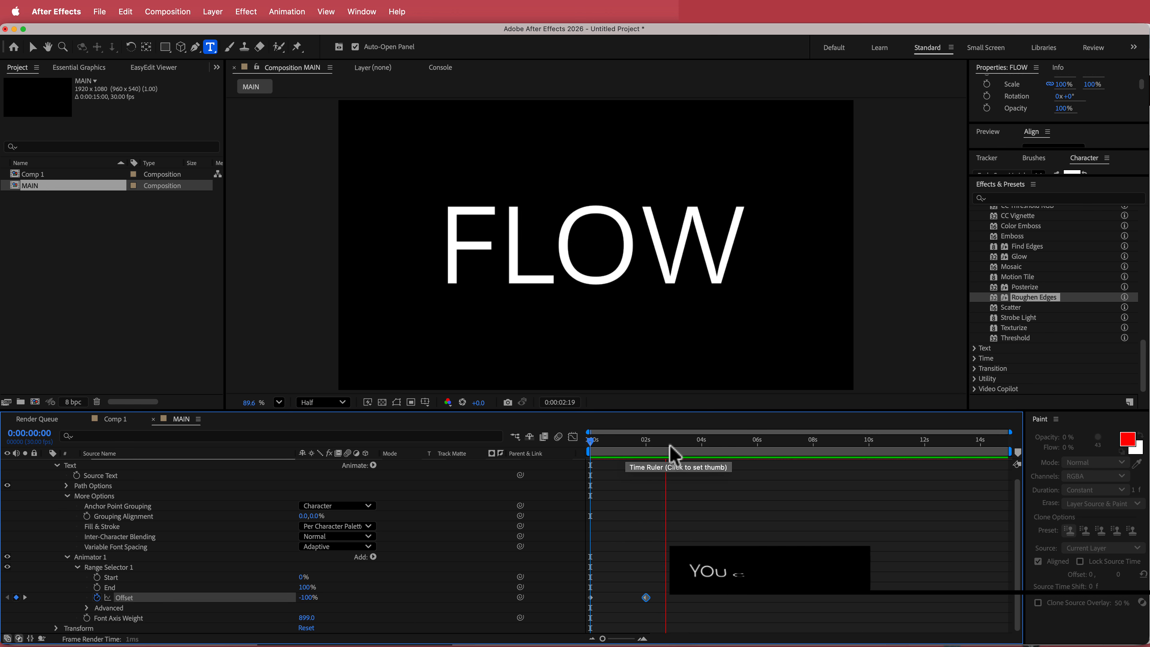
key(space)
Step: Apply Easy Ease to both Offset keyframes of the range selector
drag(669, 585, 578, 632)
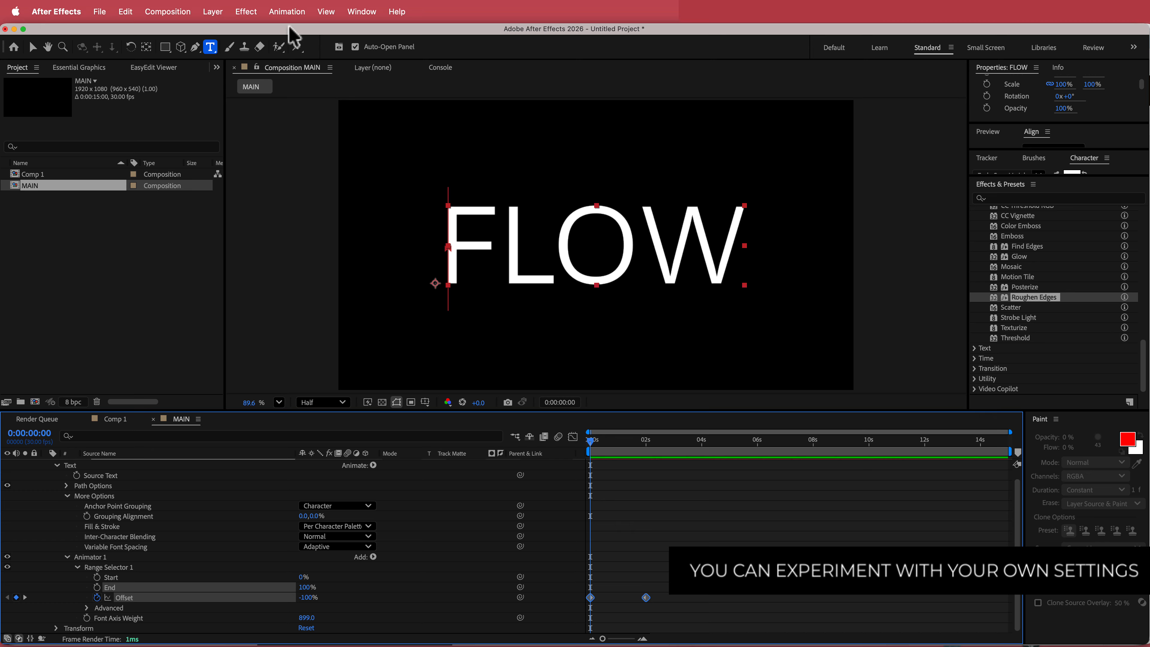
click(287, 13)
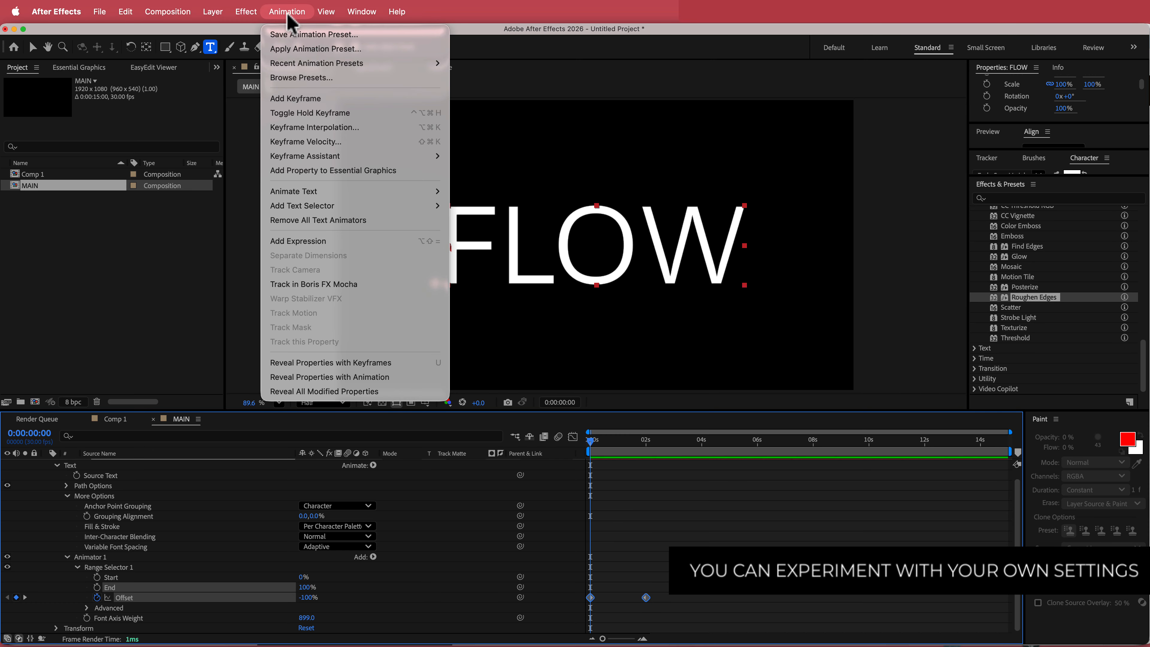
mouse_move(334, 159)
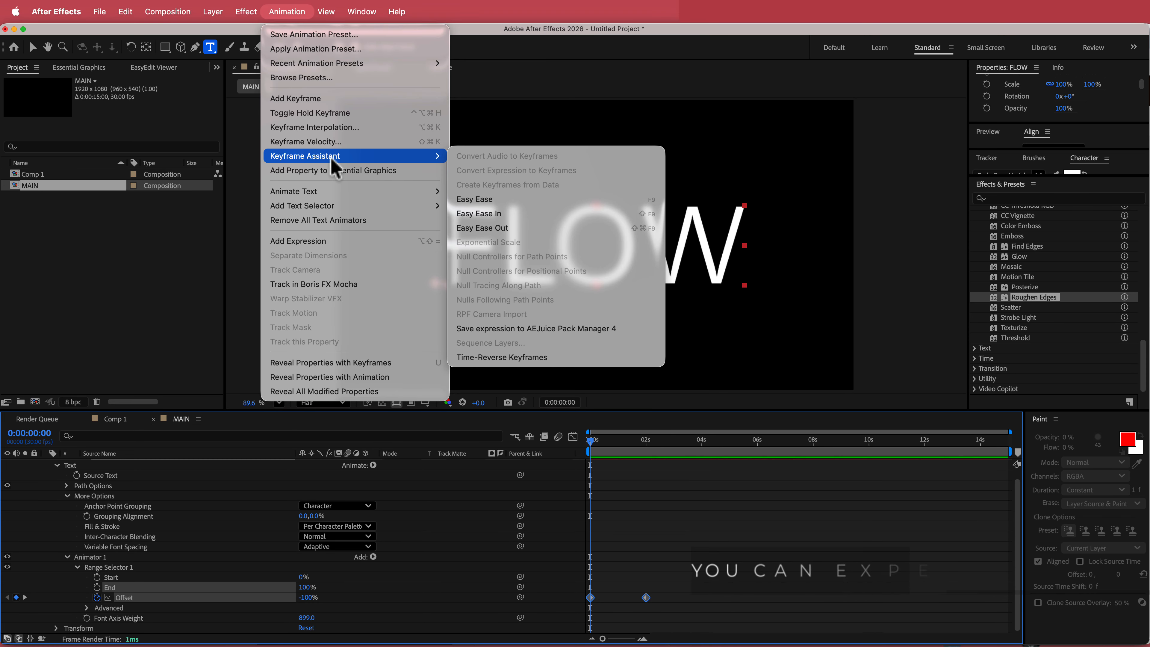
click(493, 203)
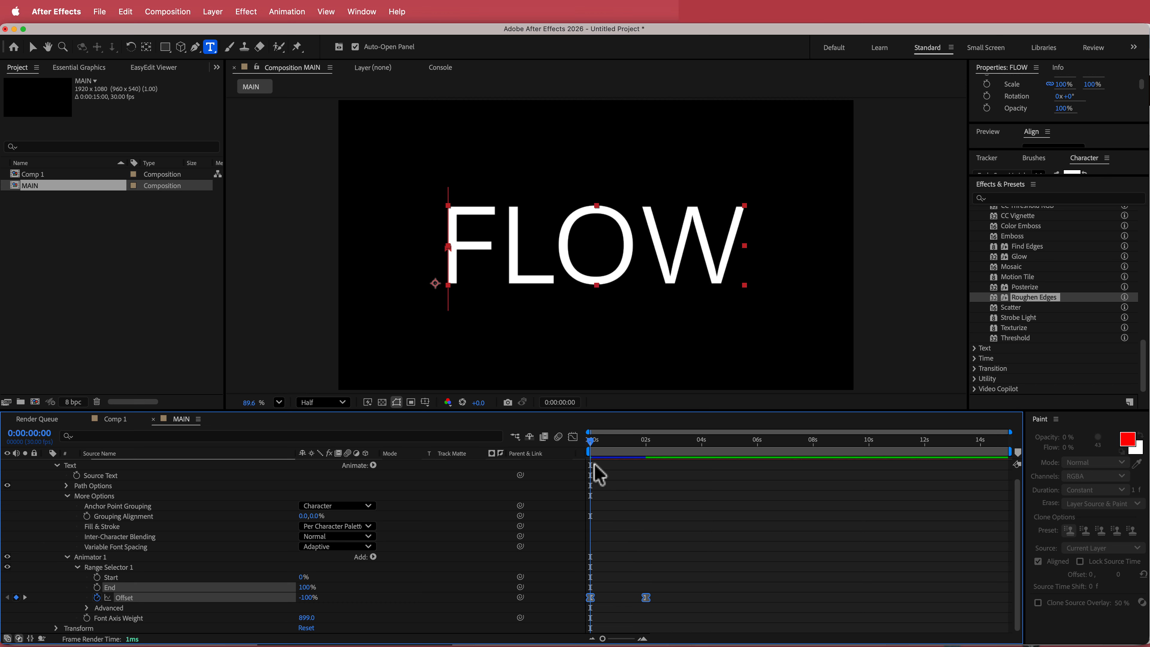
Step: Play back the eased font weight animation and scrub through its first seconds
key(space)
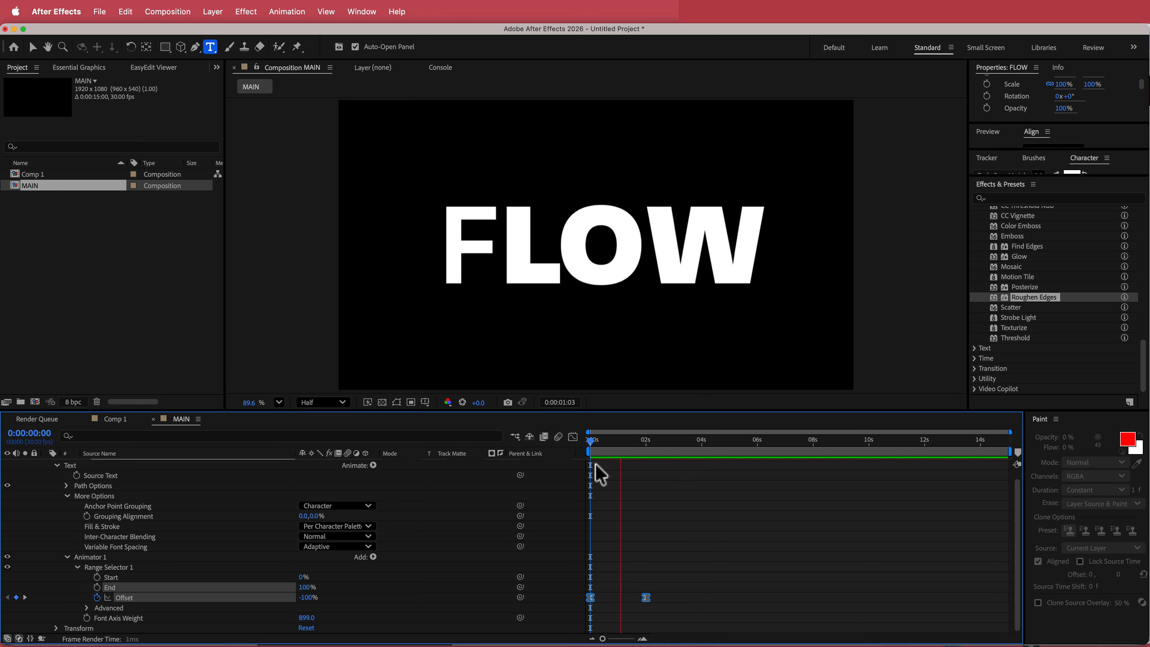
key(space)
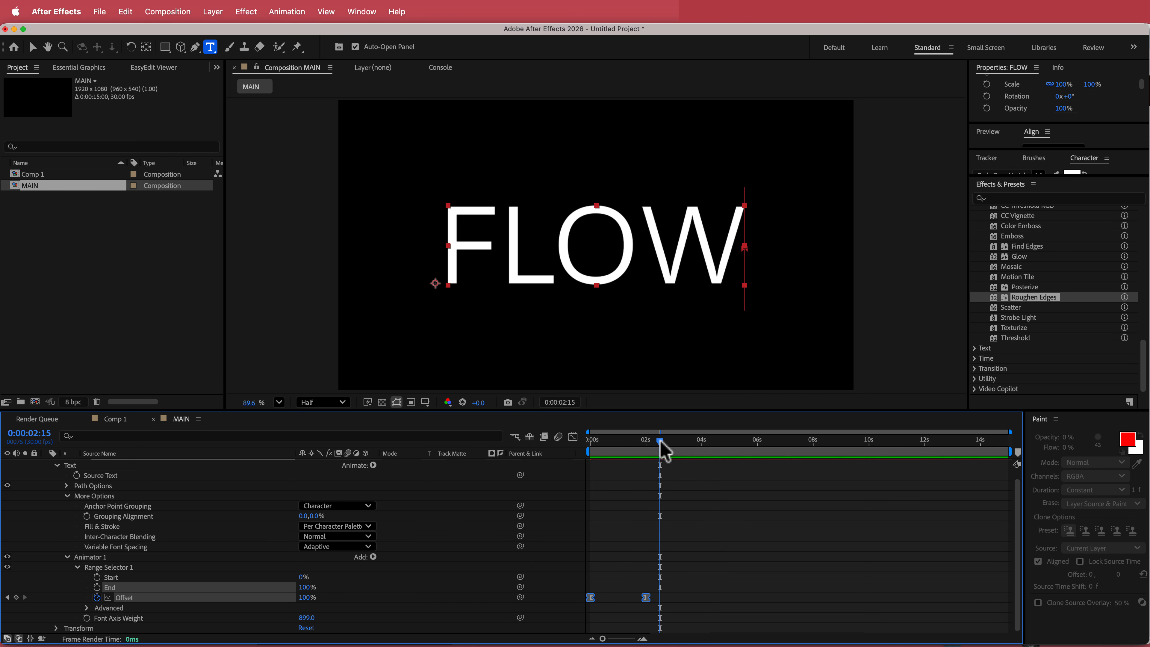
drag(591, 442, 625, 453)
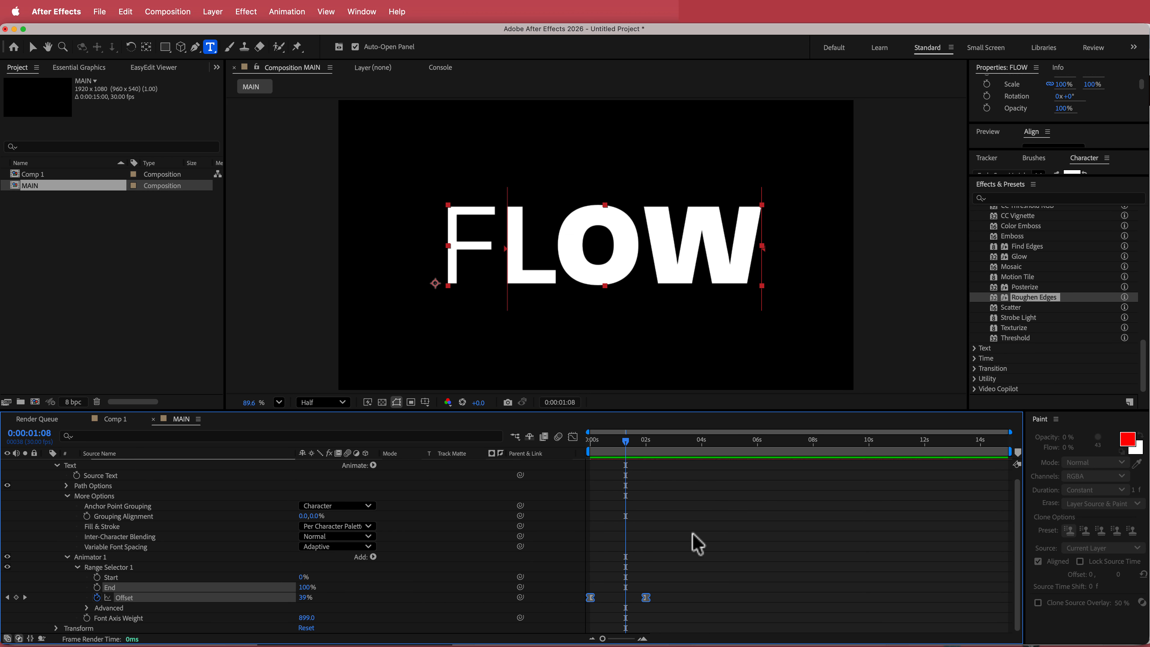
Step: Move the second Offset keyframe to about 3 seconds and play back the animation from the start
click(697, 537)
drag(645, 598, 672, 597)
drag(621, 441, 550, 443)
key(space)
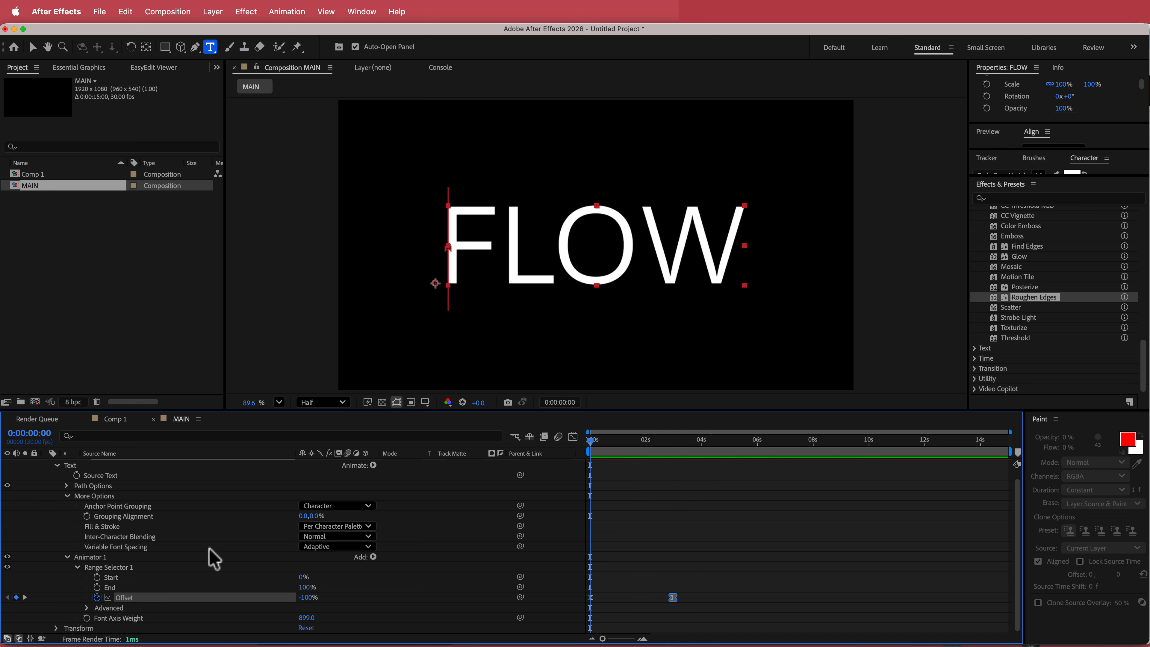
Step: Set the Shape in the range selector's Advanced options to Ramp Down
click(87, 607)
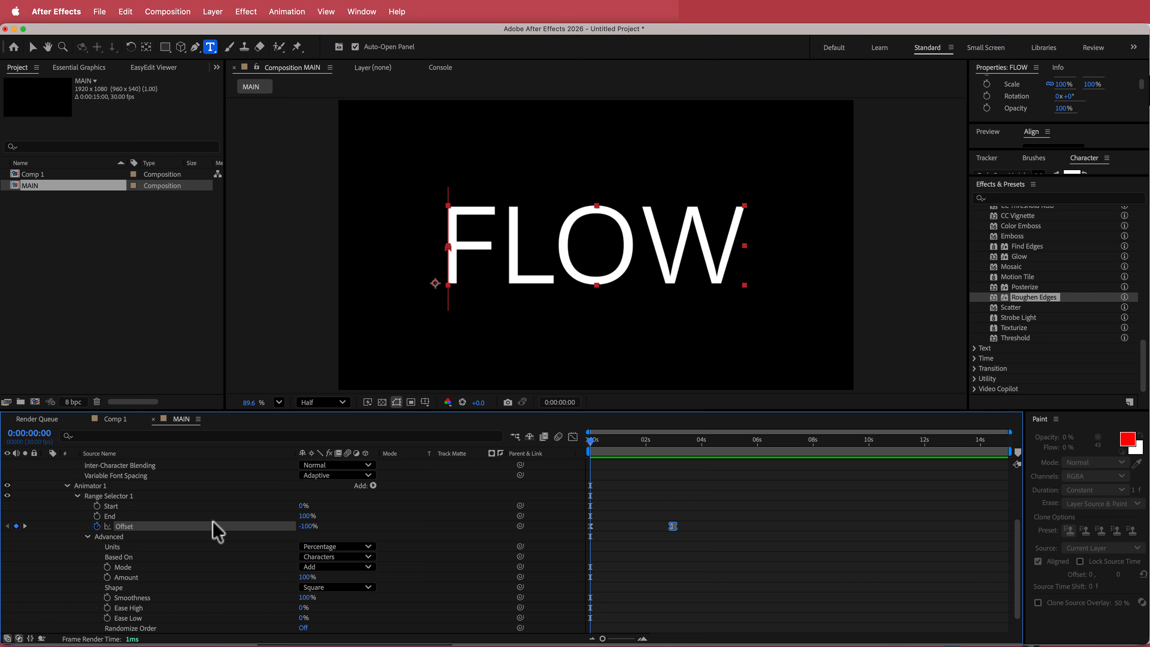
click(313, 586)
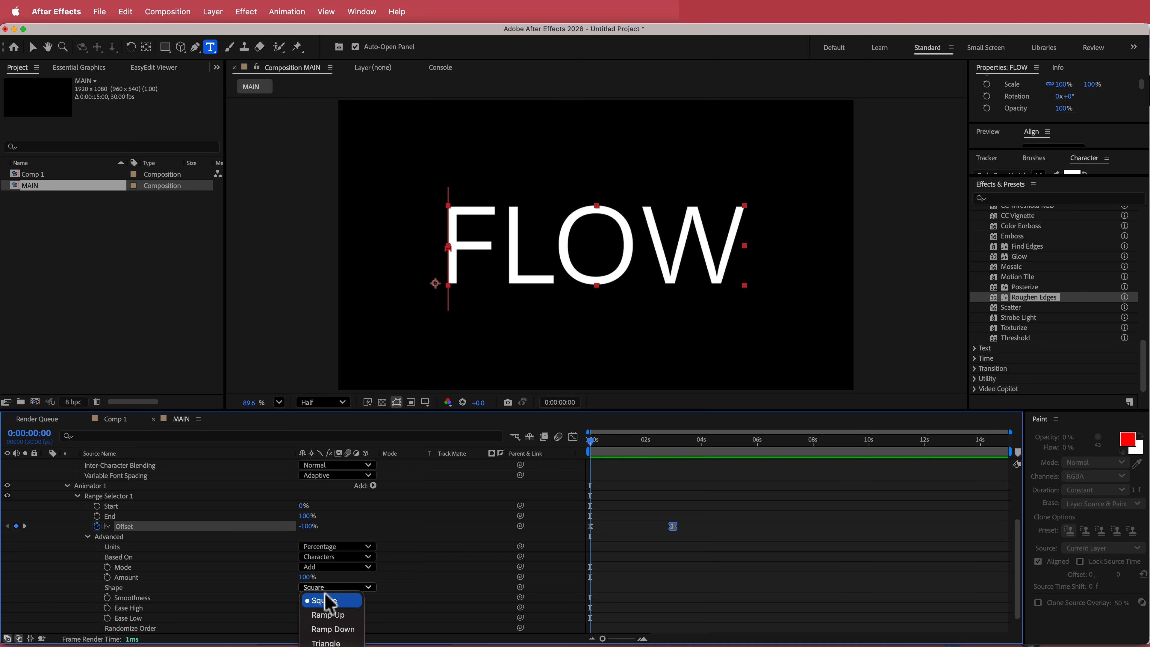
click(332, 629)
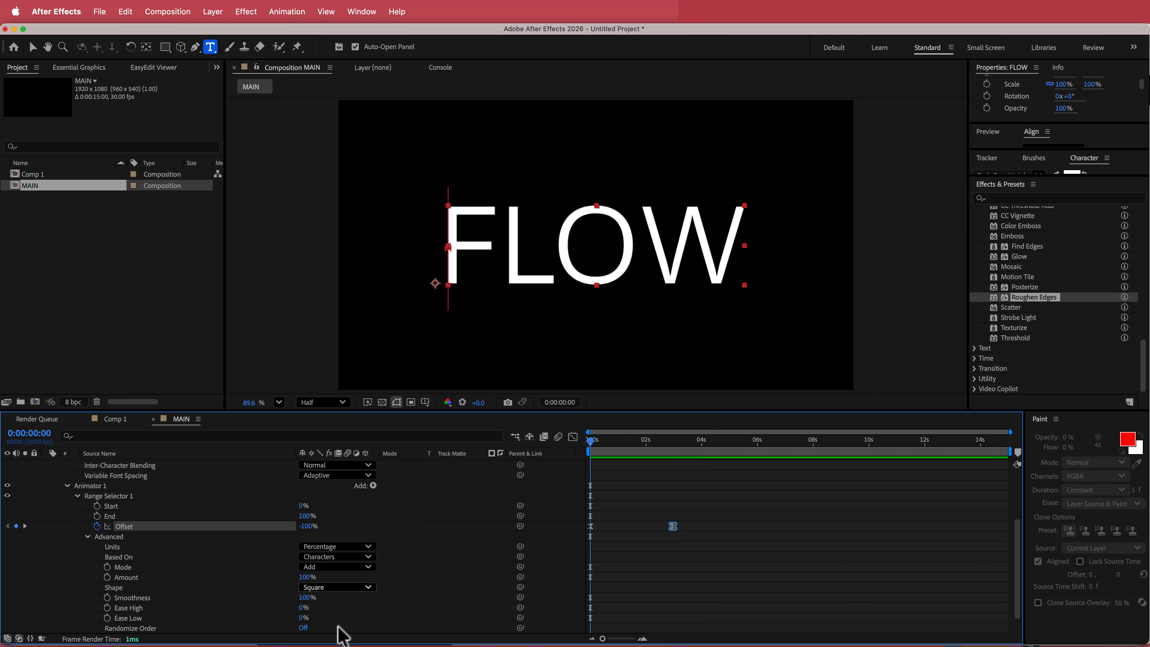
Step: Set the range selector's Ease High to 50% and Ease Low to 25%
click(301, 599)
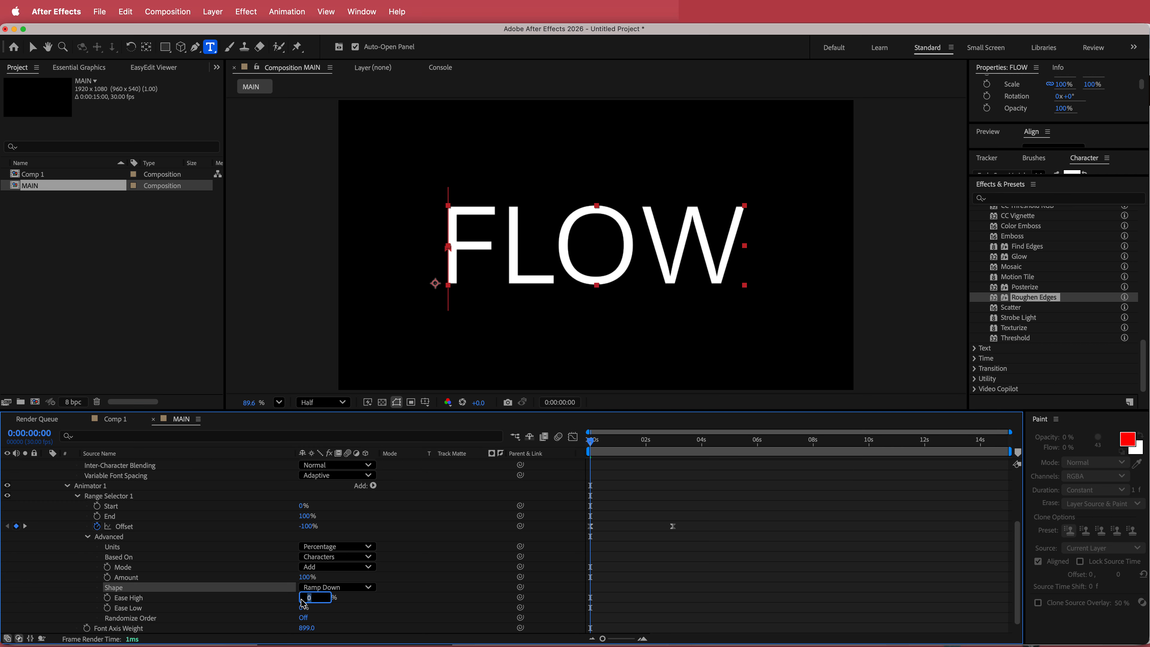
key(Return)
key(Tab)
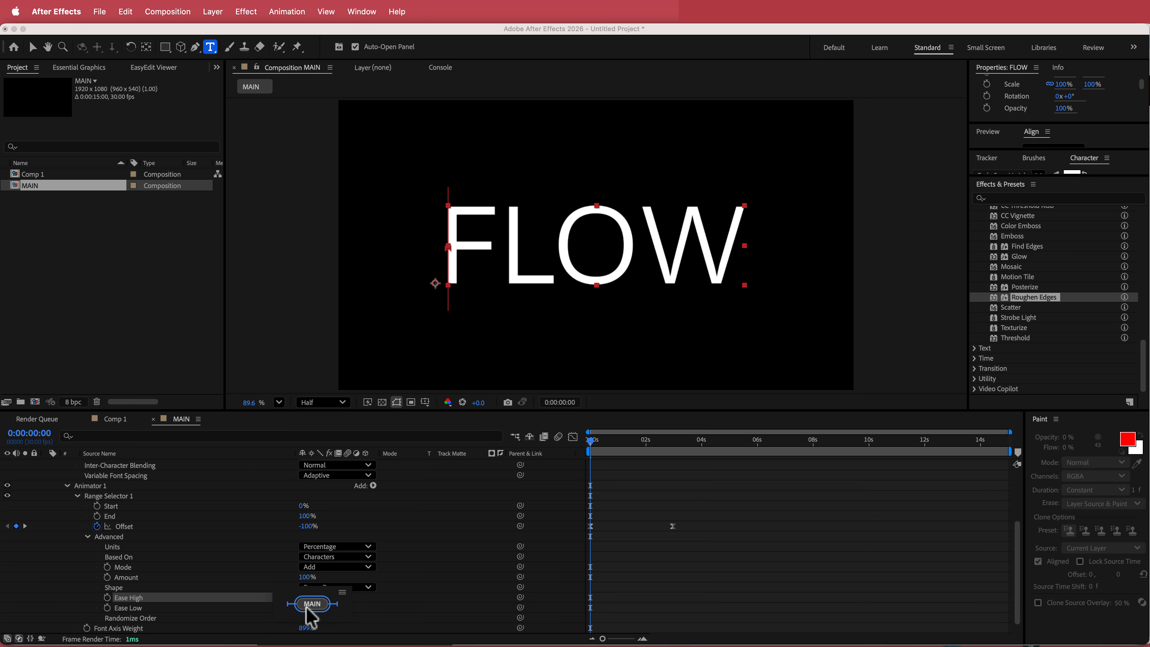
click(401, 623)
text(2)
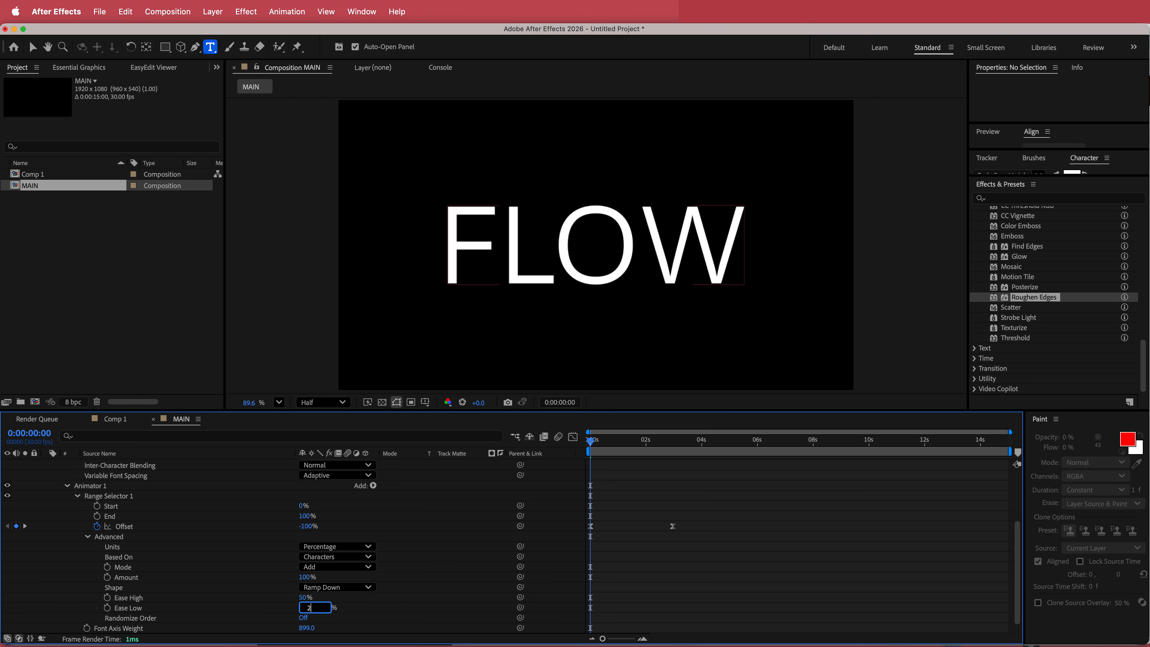
text(5)
key(Return)
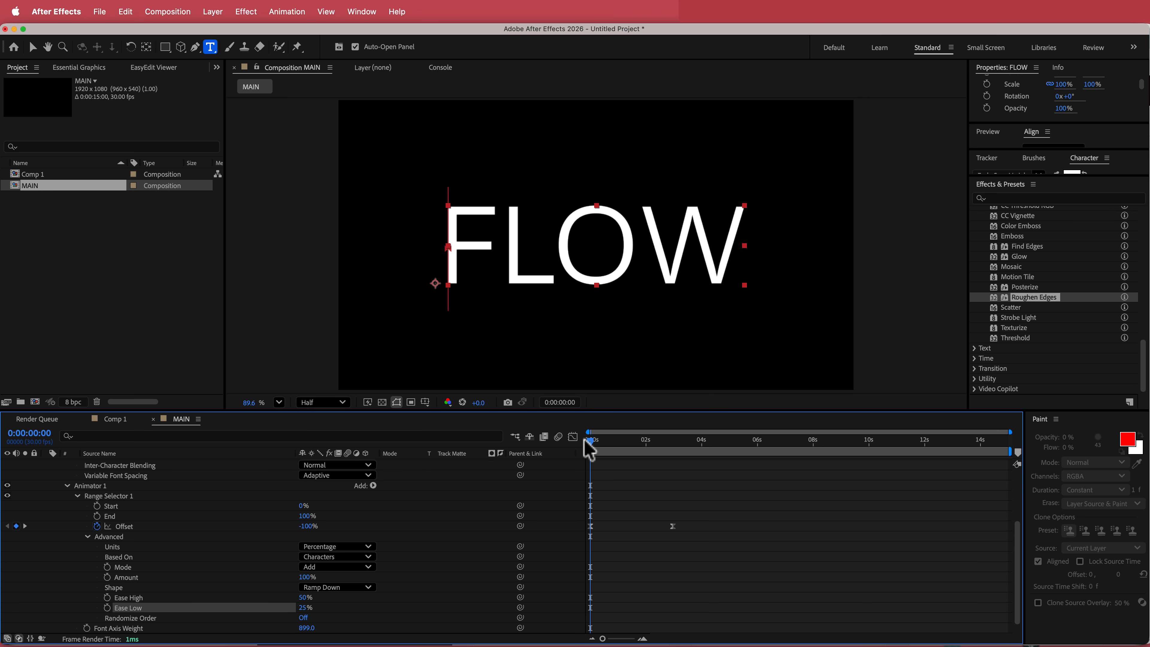
Step: Play back the animation with the Ramp Down shape and return to the first frame
key(space)
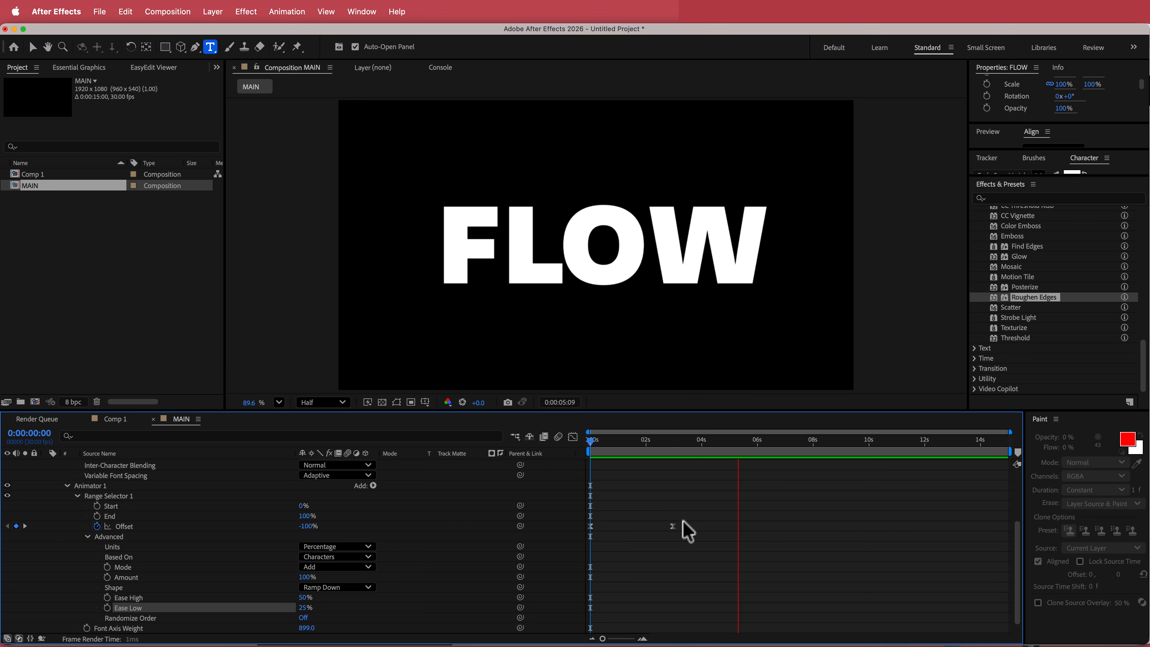
key(space)
scroll(681, 530, up, 3)
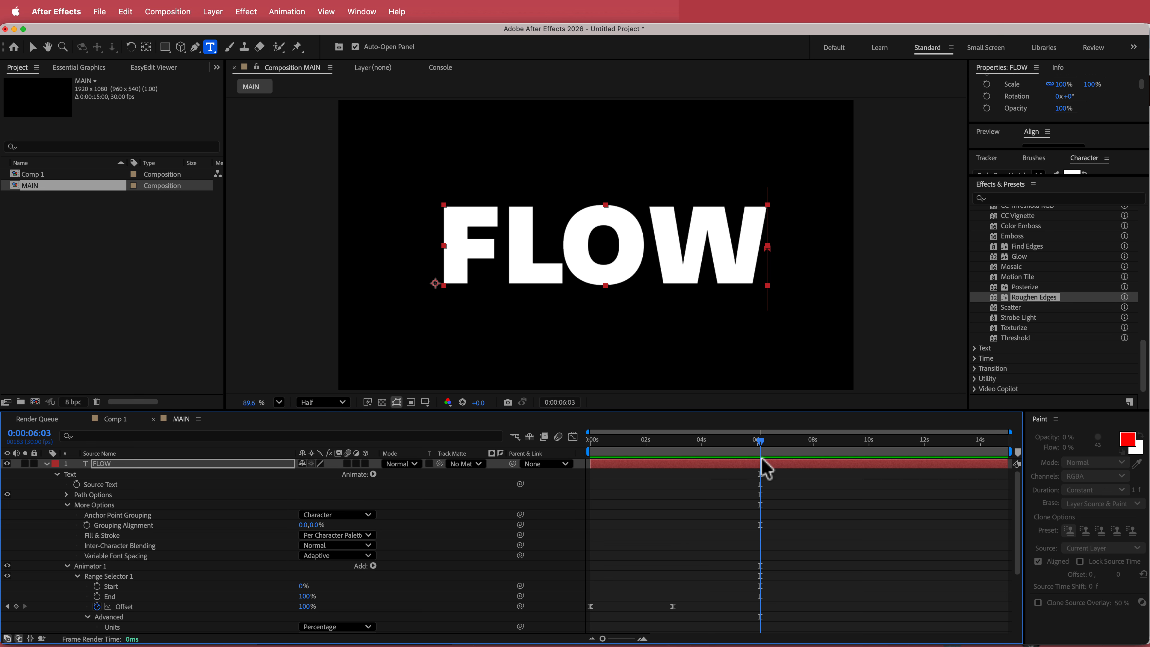
key(Home)
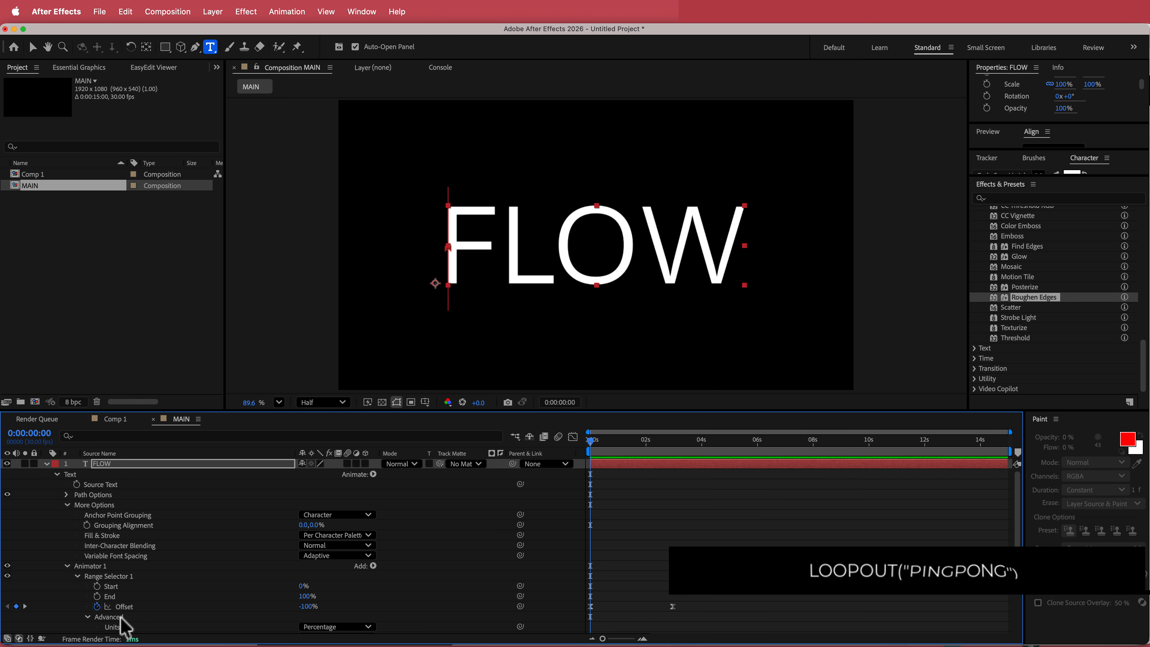
Step: Add the expression loopOut("pingpong") to the range selector's Offset
alt+click(98, 607)
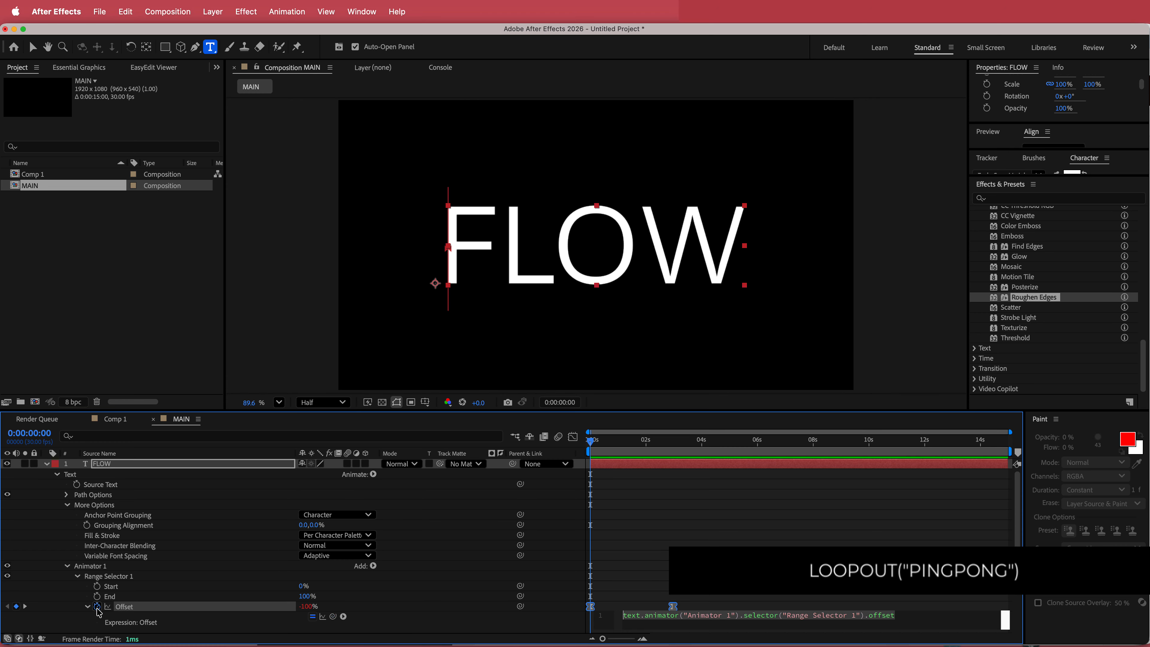
text(loopout)
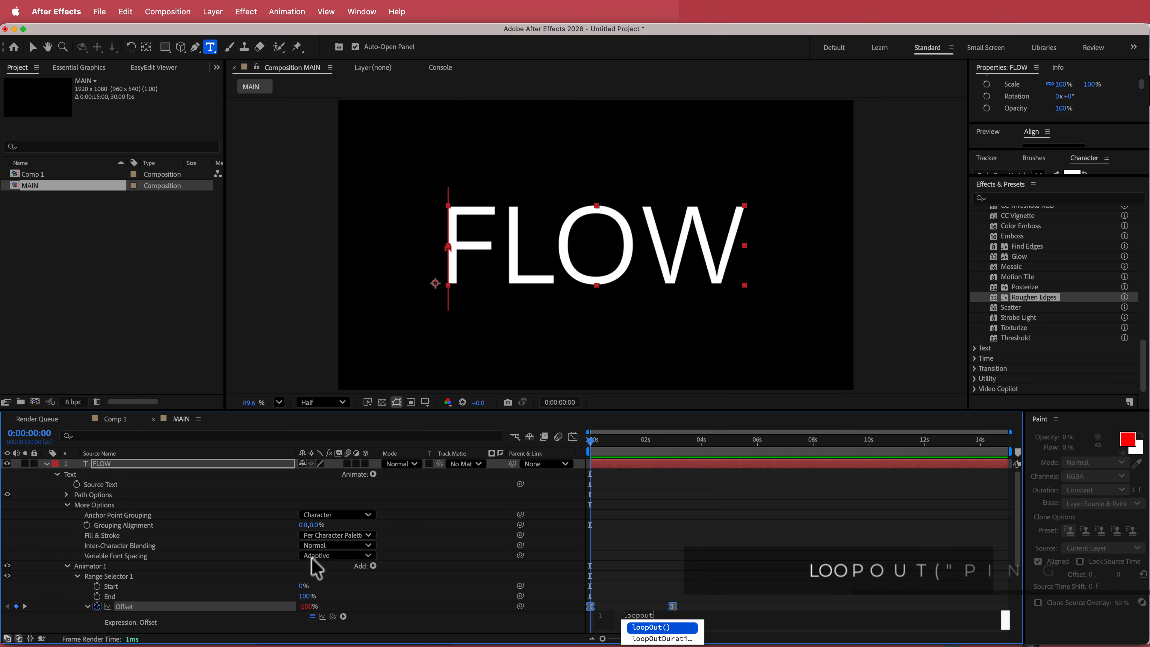
key(Return)
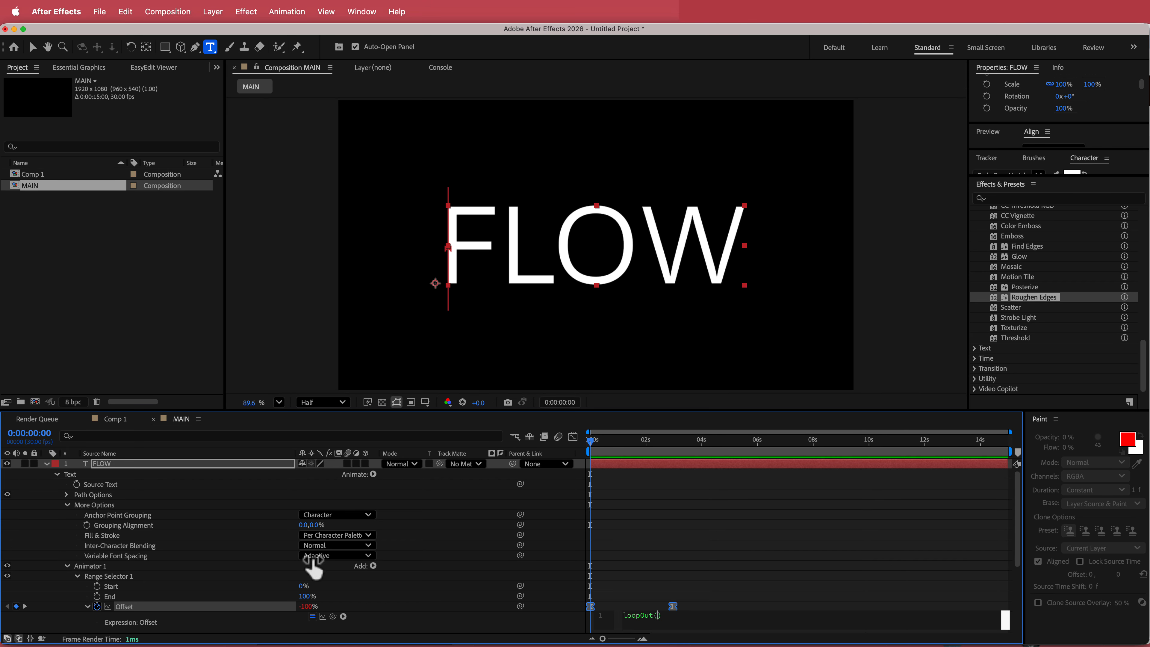
text(pingpong)
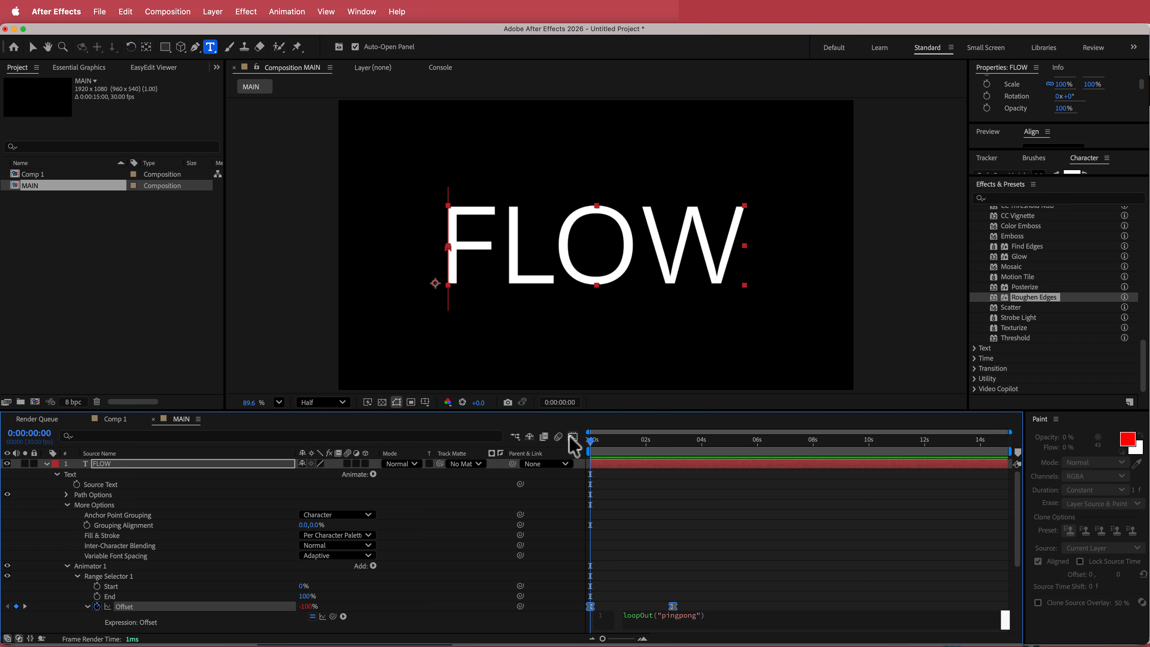
Step: Close the expression editor, play back the looping weight animation, and return to the start of the composition
click(591, 446)
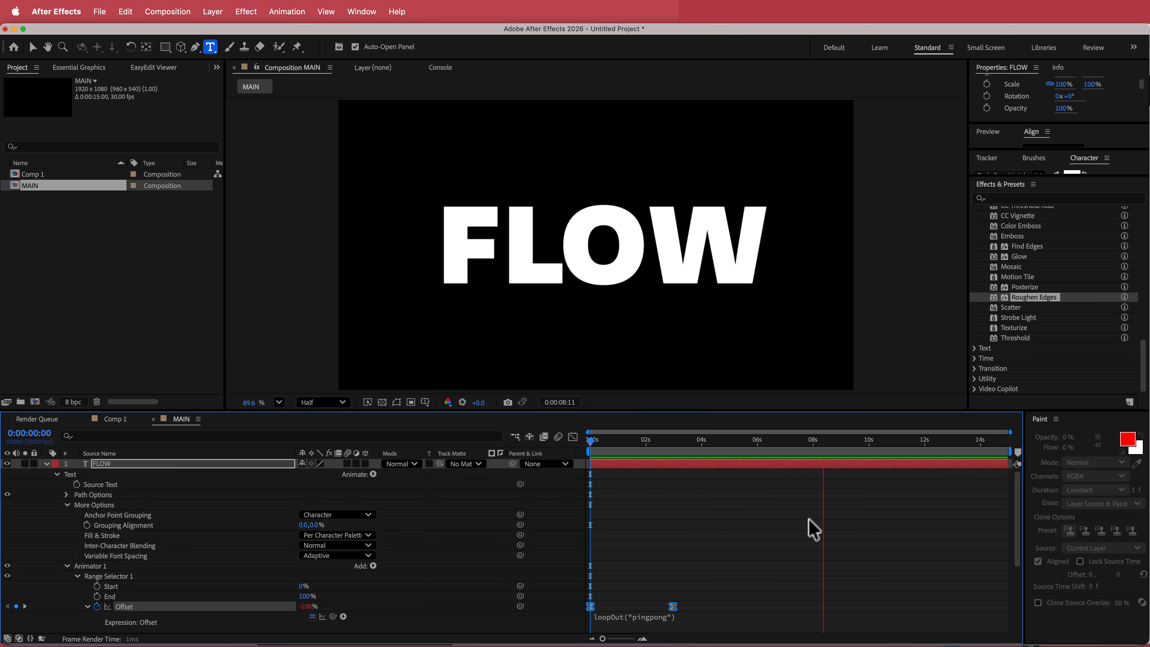
key(space)
drag(821, 441, 515, 449)
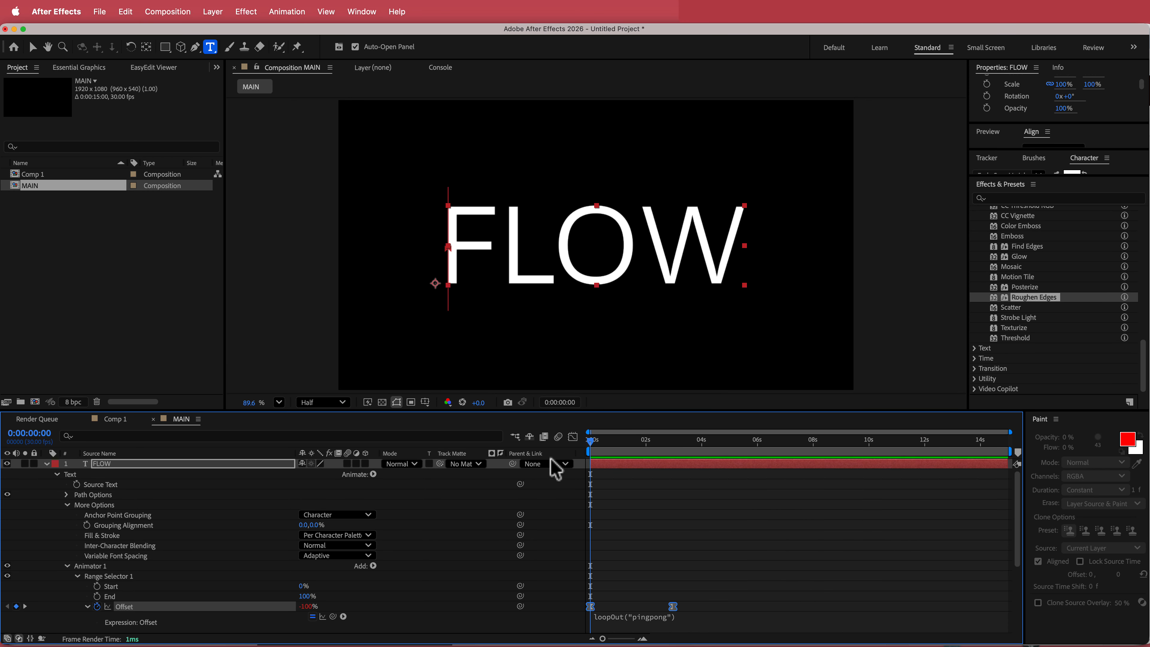
Step: Collapse the FLOW layer's properties and pre-compose it with all attributes into a new composition named TEXT
click(45, 463)
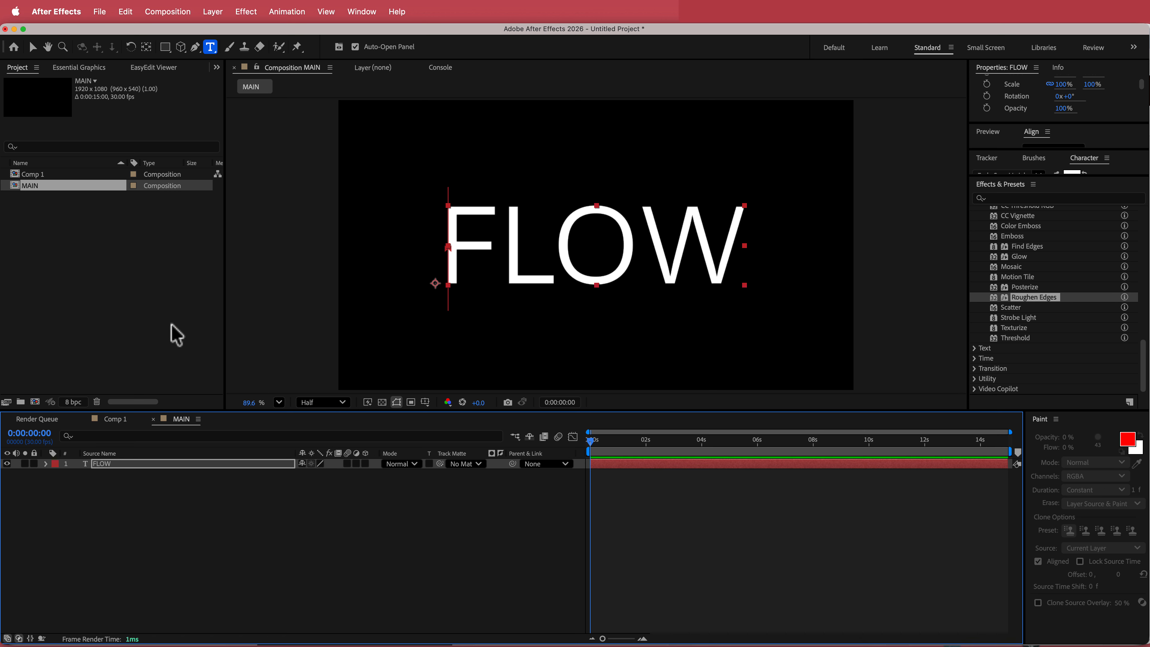
click(211, 11)
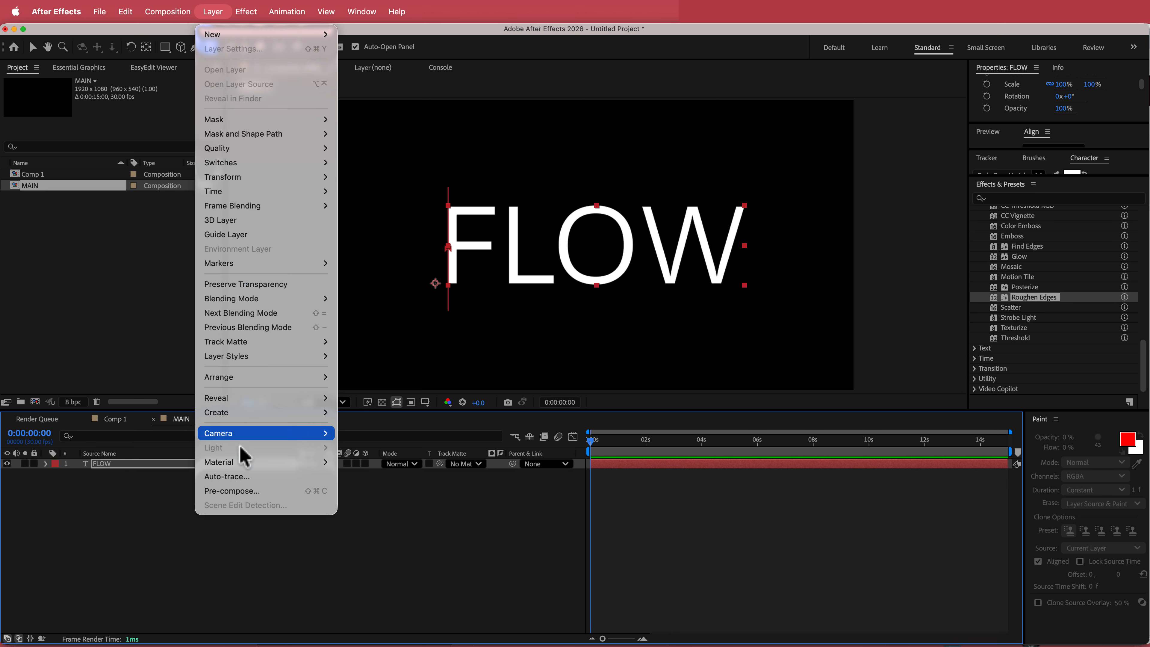
click(236, 491)
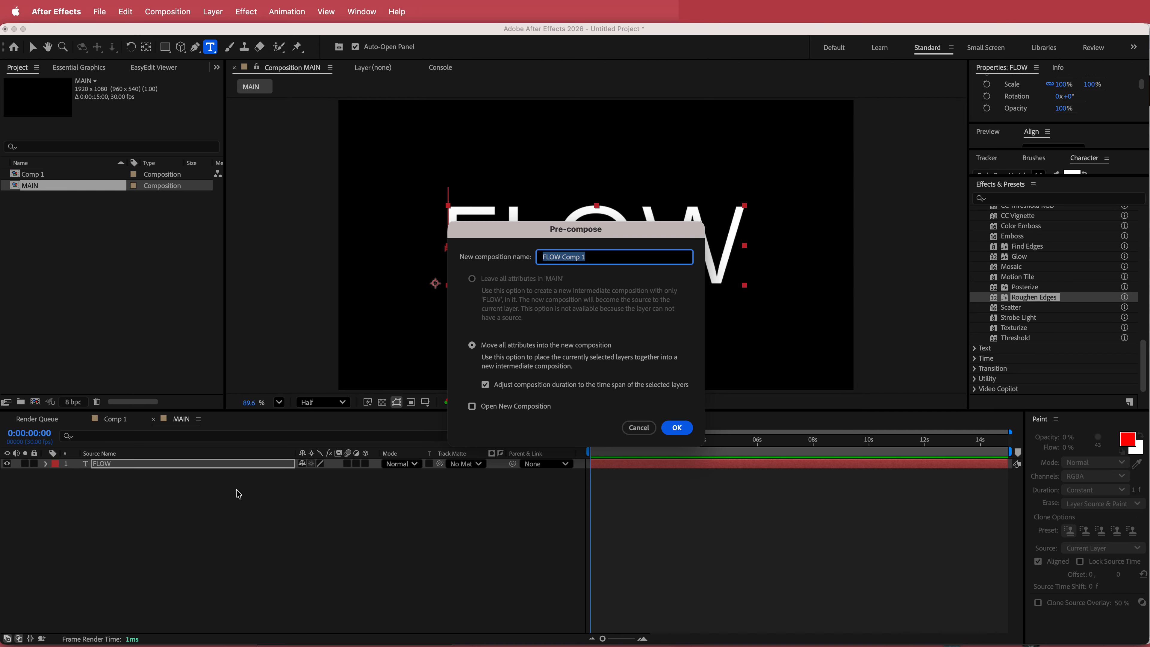
key(Return)
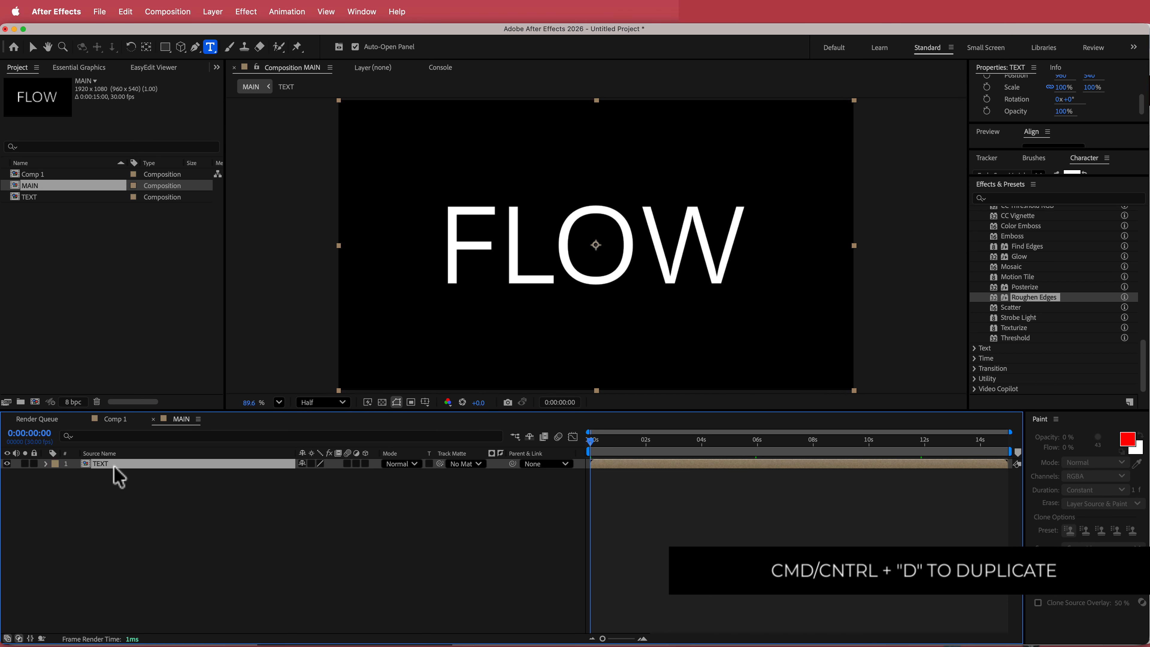
Step: Duplicate the TEXT layer in the MAIN composition and select the lower copy
key(super+d)
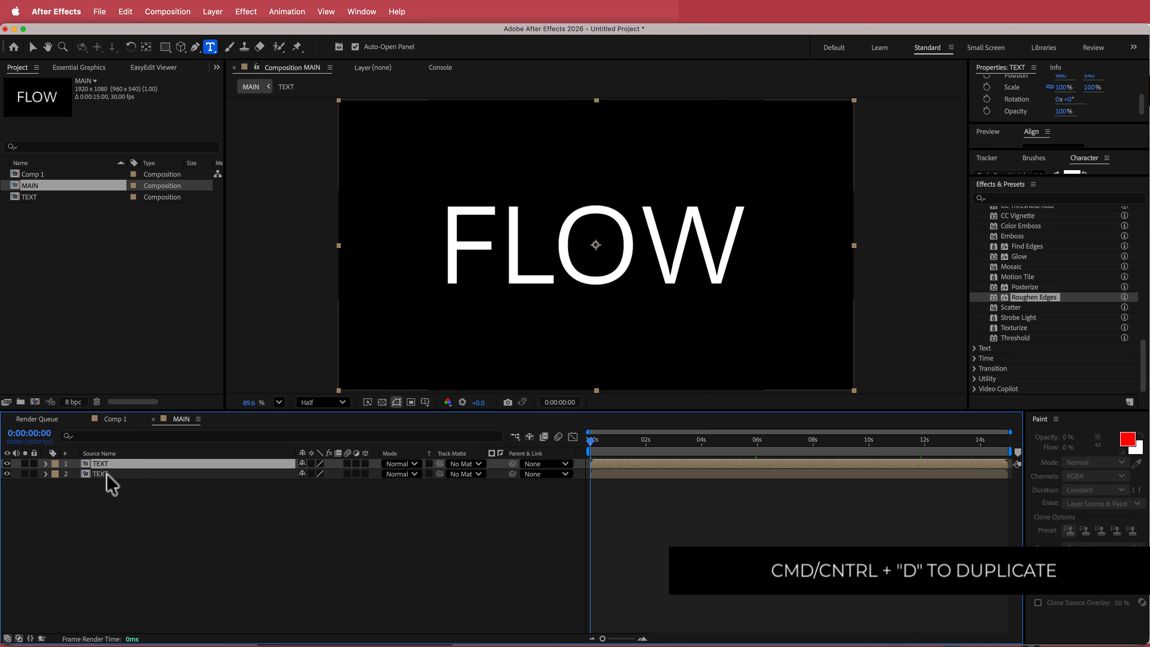
click(104, 473)
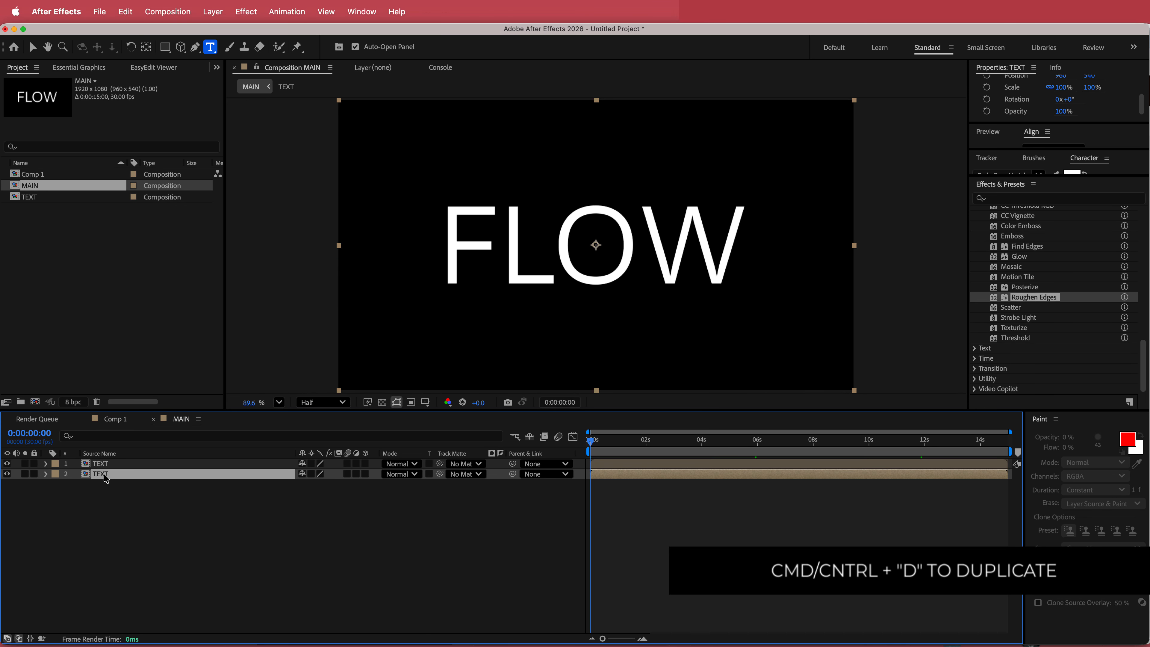